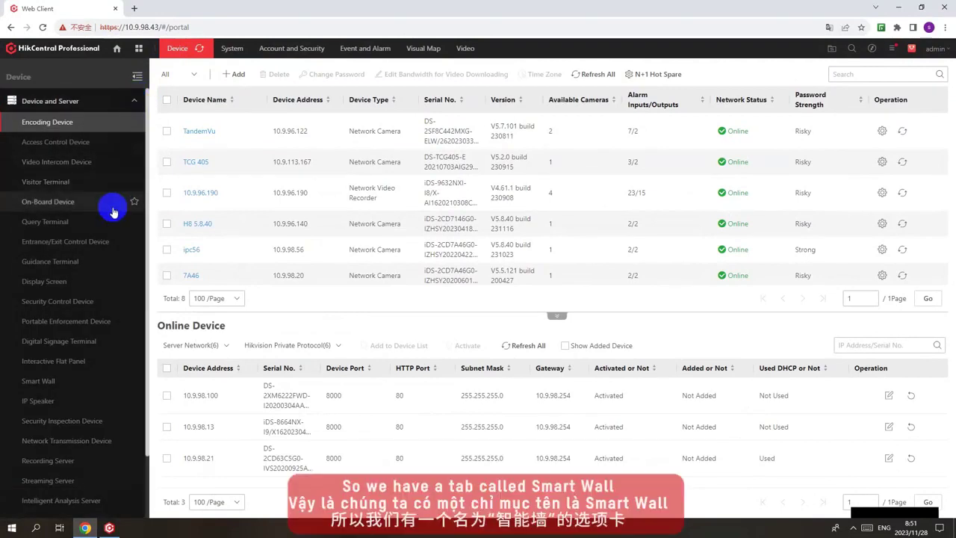
Open the Smart Wall device page and expand decoding device 10.9.98.111 to show its outputs
scroll(112, 224, "down", 1)
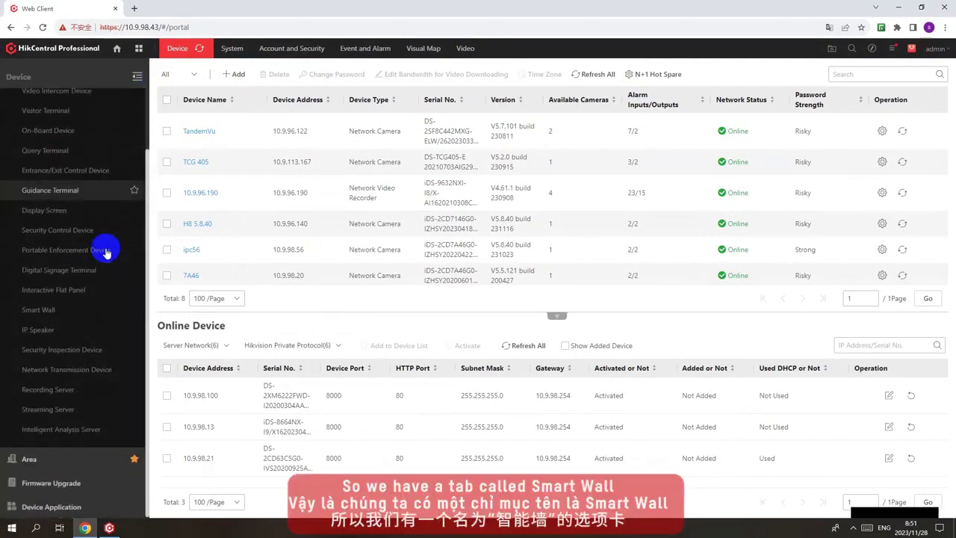
left_click(65, 312)
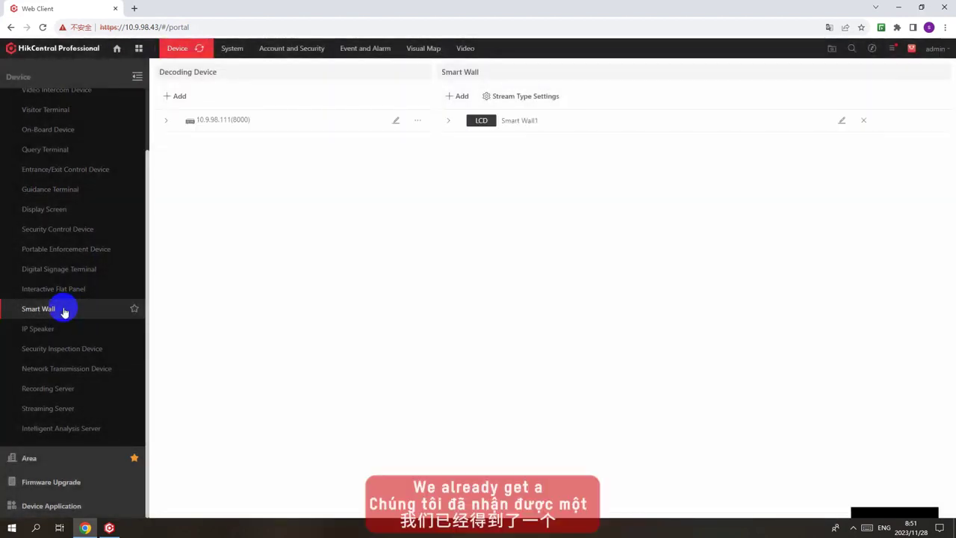
left_click(167, 121)
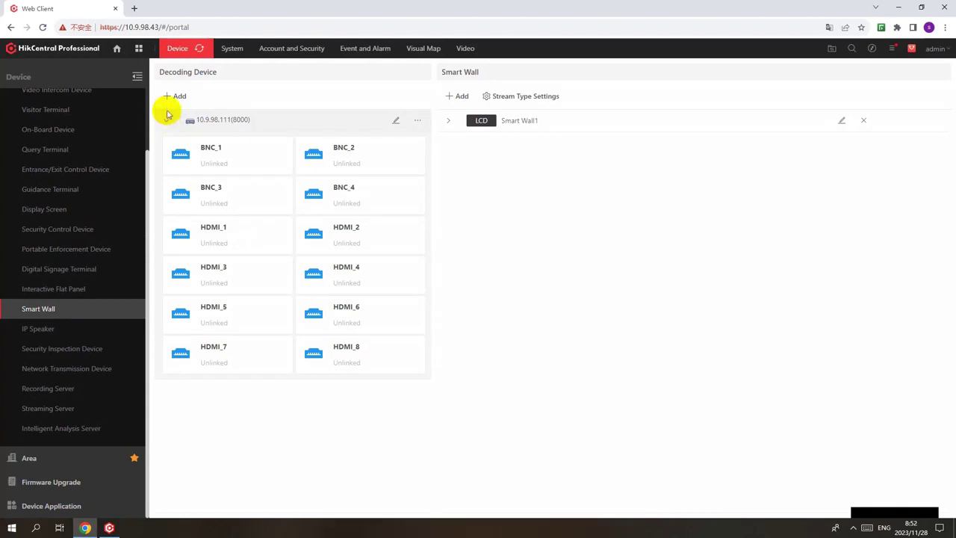
Review the adding modes and basic information in the Add Decoding Device form, and return to the existing decoder's outputs
left_click(173, 96)
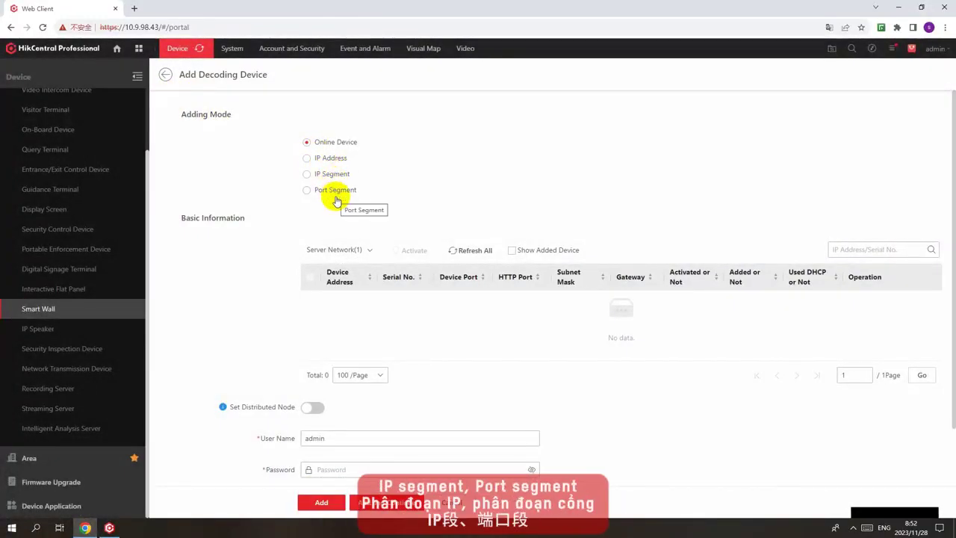
scroll(335, 200, "down", 1)
scroll(335, 198, "up", 1)
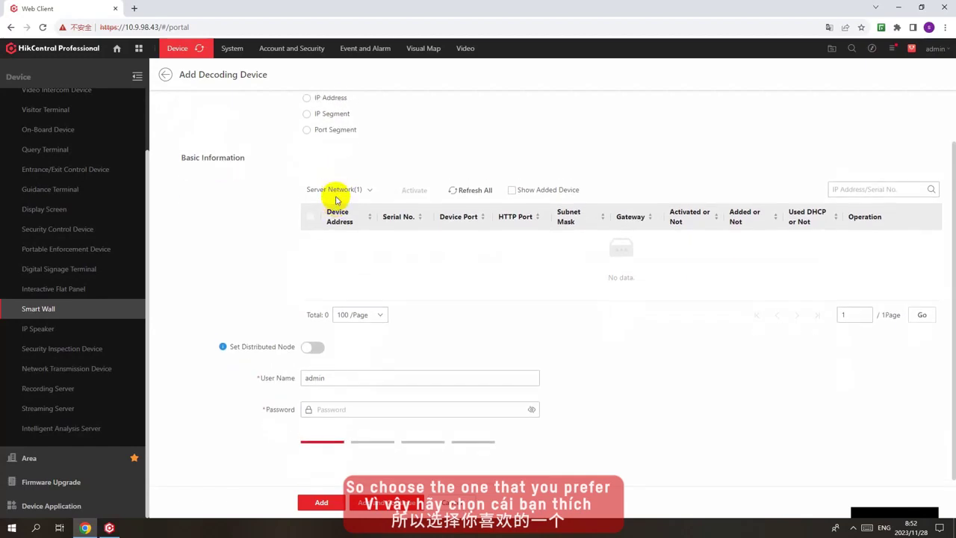
left_click(166, 77)
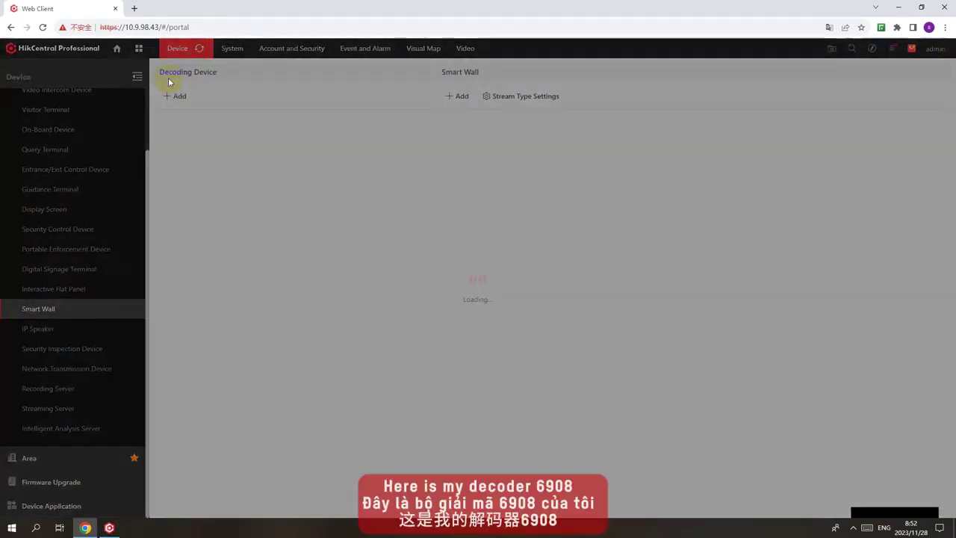
left_click(166, 121)
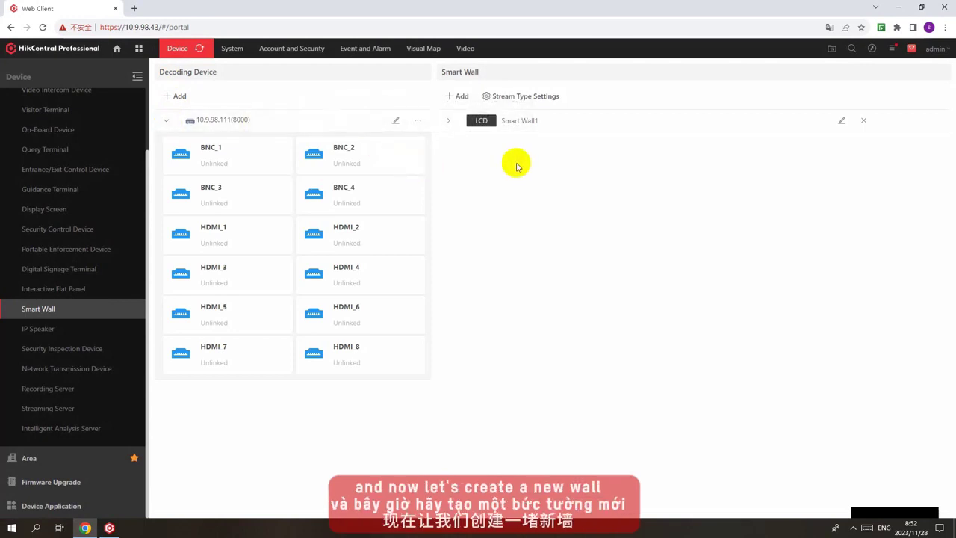
Start adding a new smart wall and set its layout to 2 rows by 3 columns
left_click(455, 96)
left_click(323, 195)
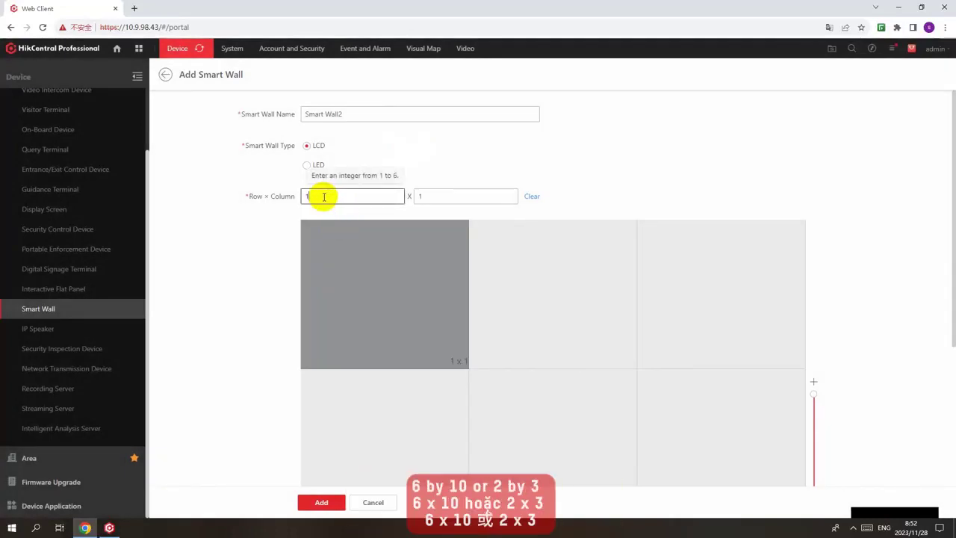
left_click_drag(321, 196, 303, 196)
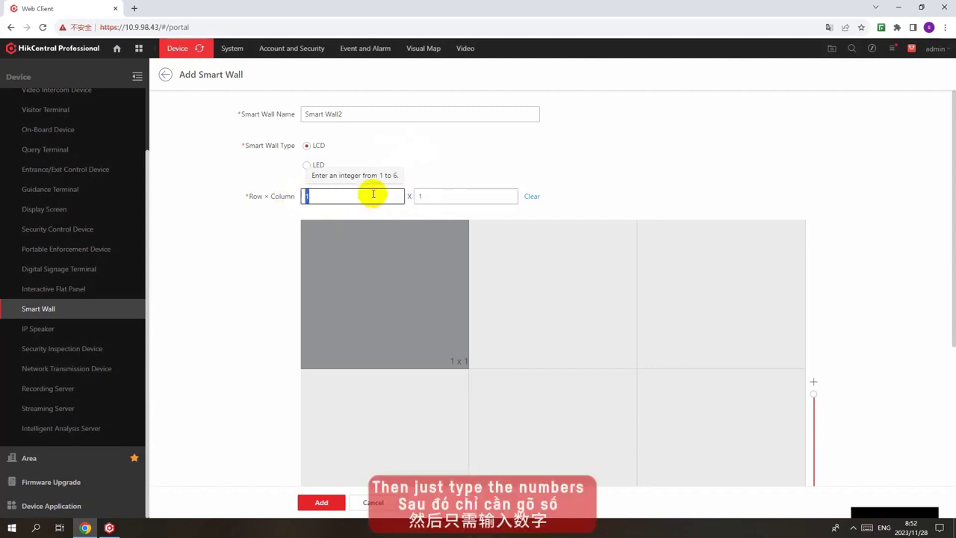
type("2")
left_click_drag(428, 196, 417, 196)
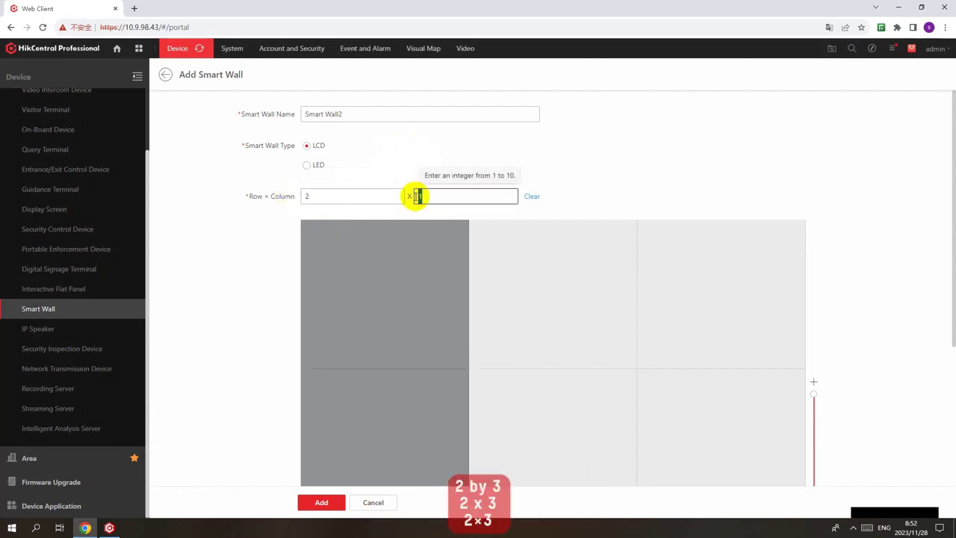
type("3")
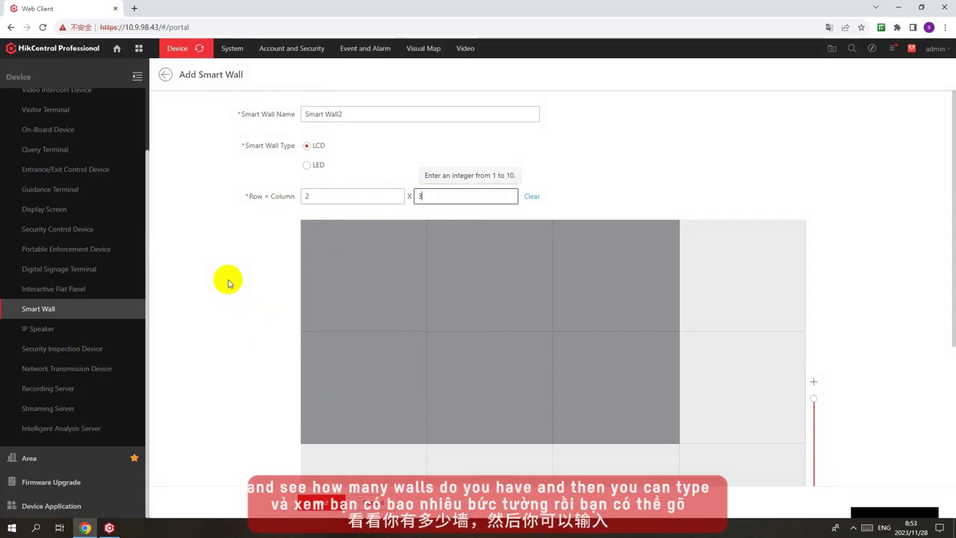
left_click(317, 198)
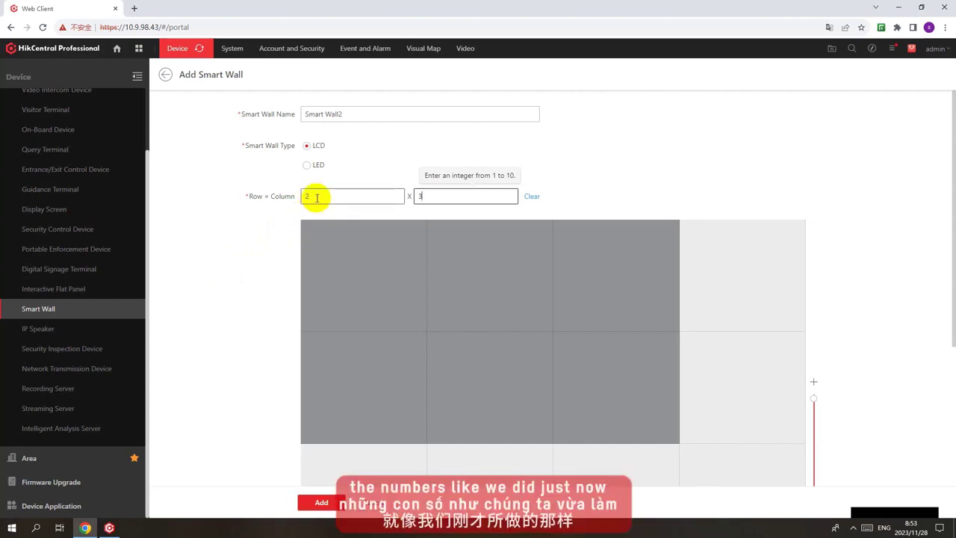
left_click(320, 157)
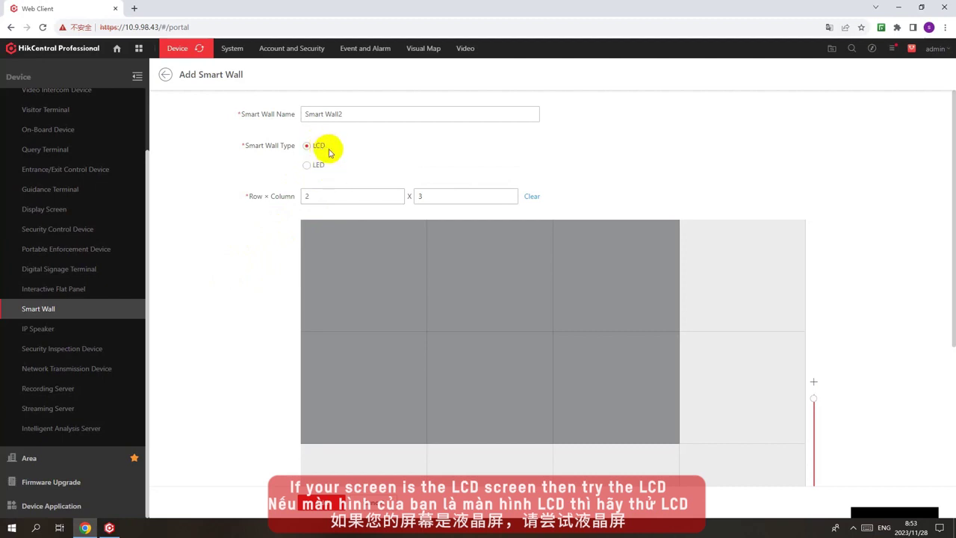
Compare the LED option, keep LCD as the smart wall type, and add the wall
left_click(316, 166)
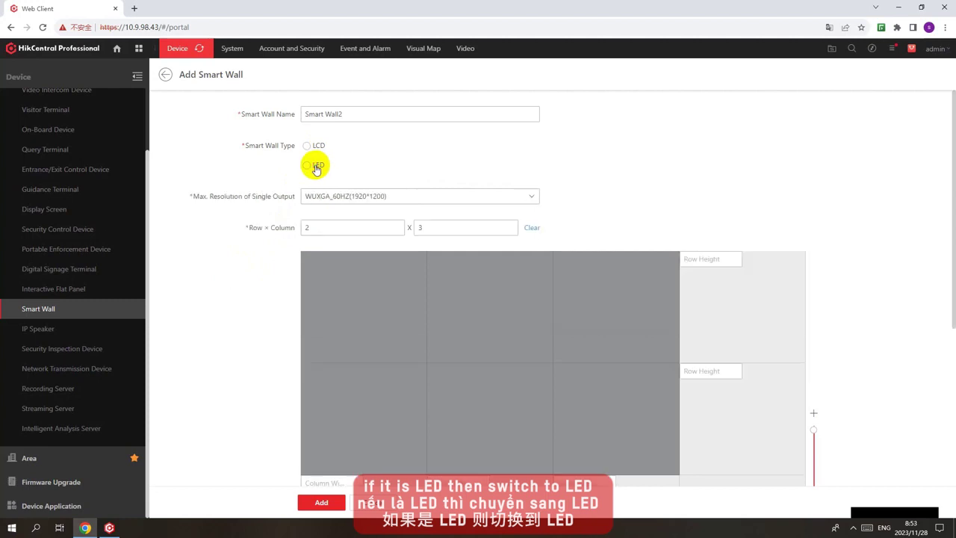
left_click(306, 145)
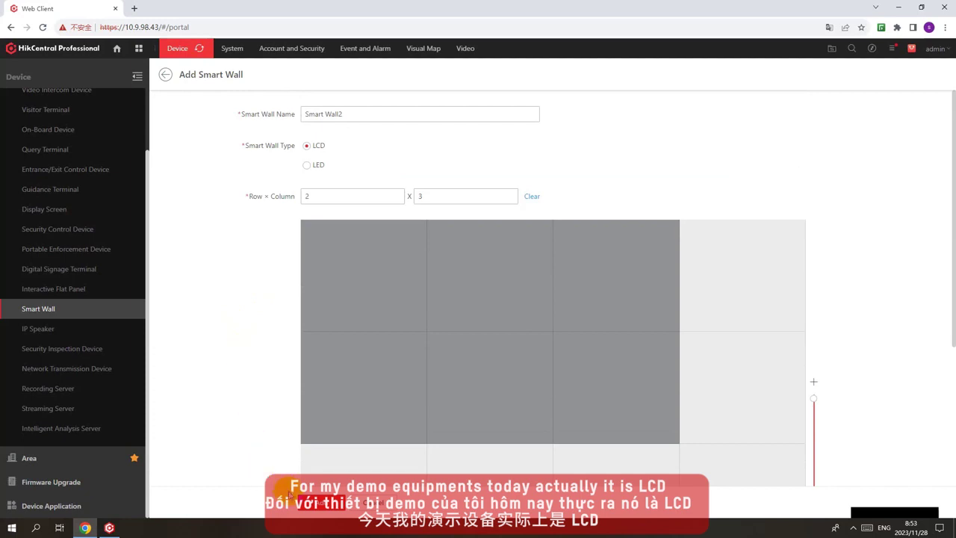
left_click(307, 507)
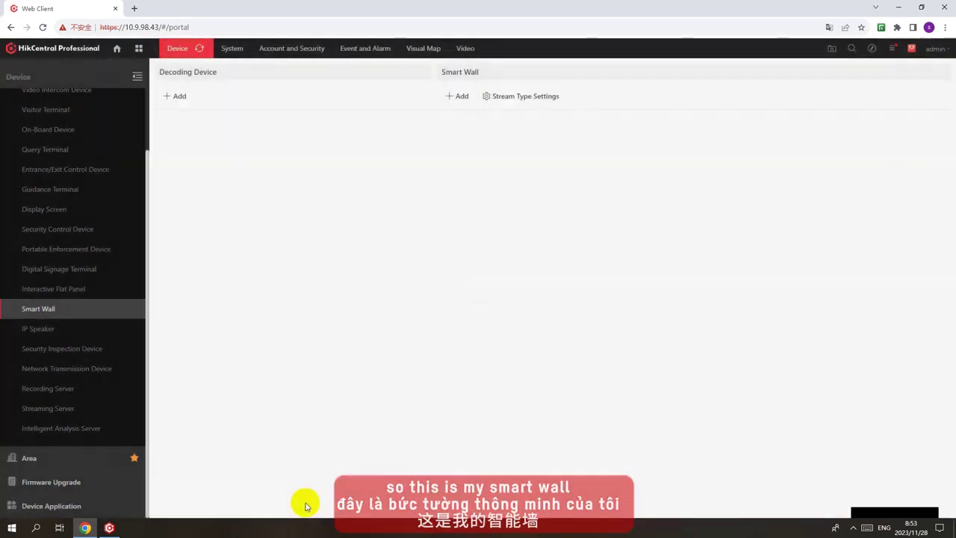
Expand Smart Wall2 and link decoding outputs HDMI_1 through HDMI_6 to its six windows in order
left_click(447, 142)
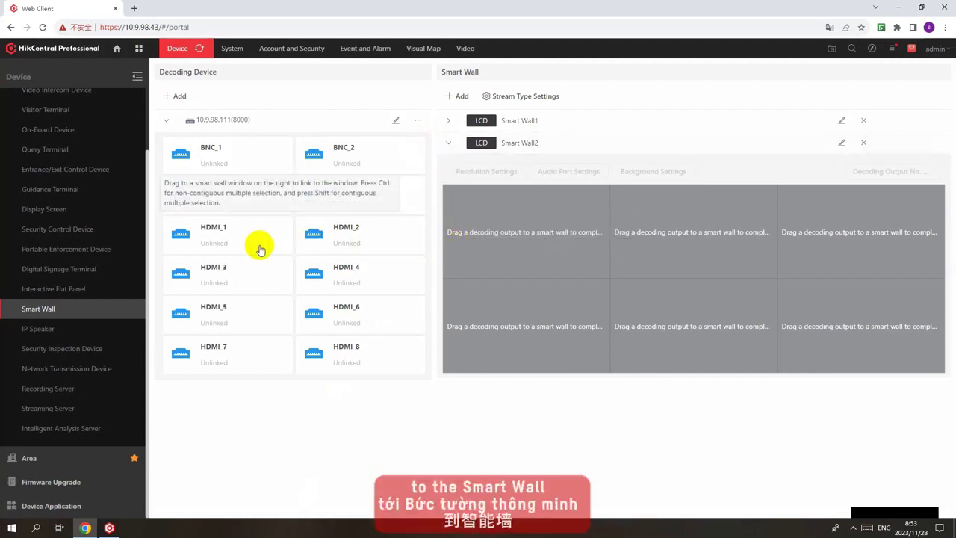
left_click_drag(229, 228, 497, 221)
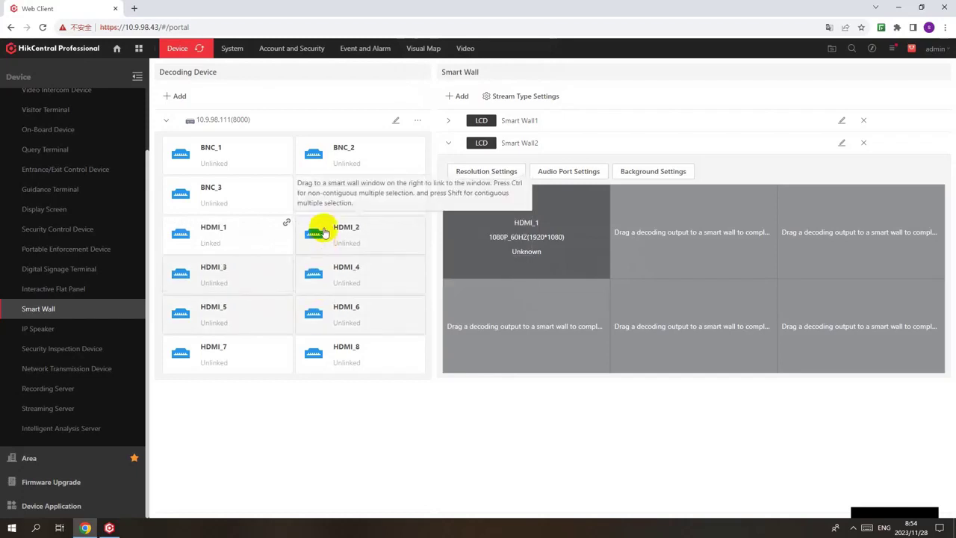
left_click_drag(320, 228, 627, 241)
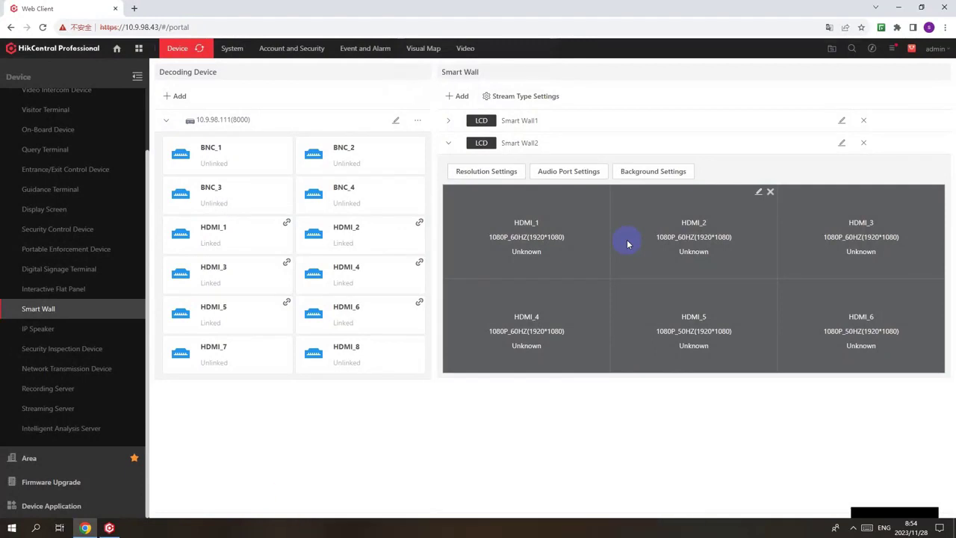
Check the decoding output resolution and audio port settings of Smart Wall2
left_click(483, 173)
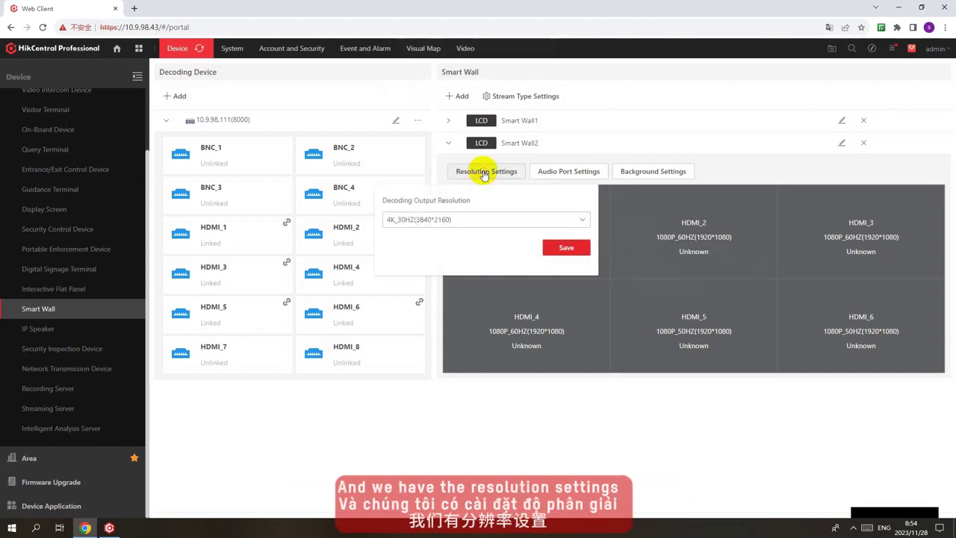
left_click(589, 178)
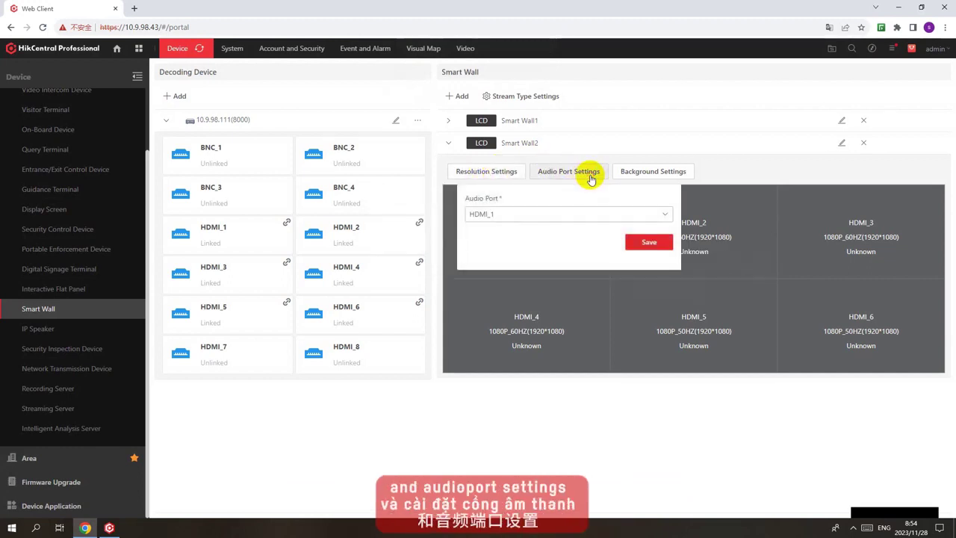
Try enabling a color background for Smart Wall2, view the color choices, and save with the background switched off
left_click(632, 170)
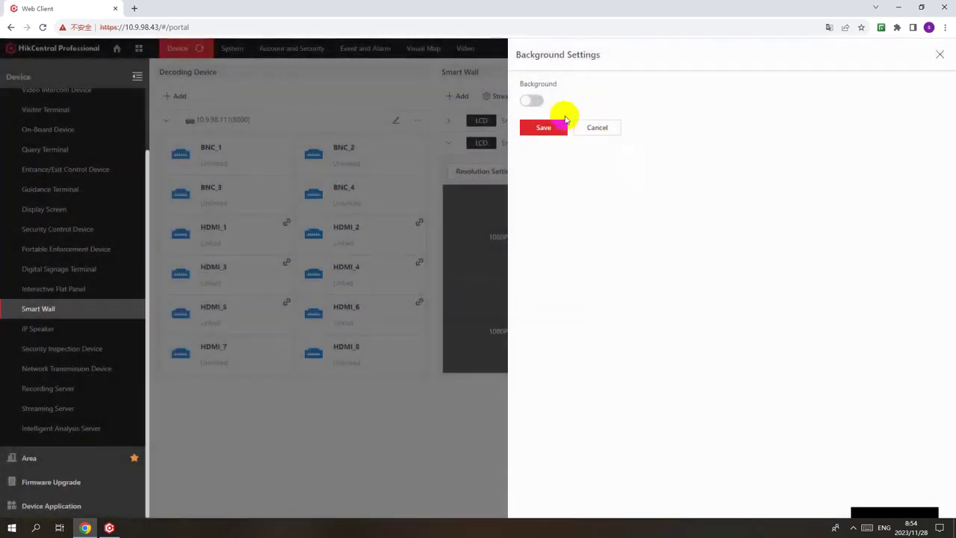
left_click(531, 100)
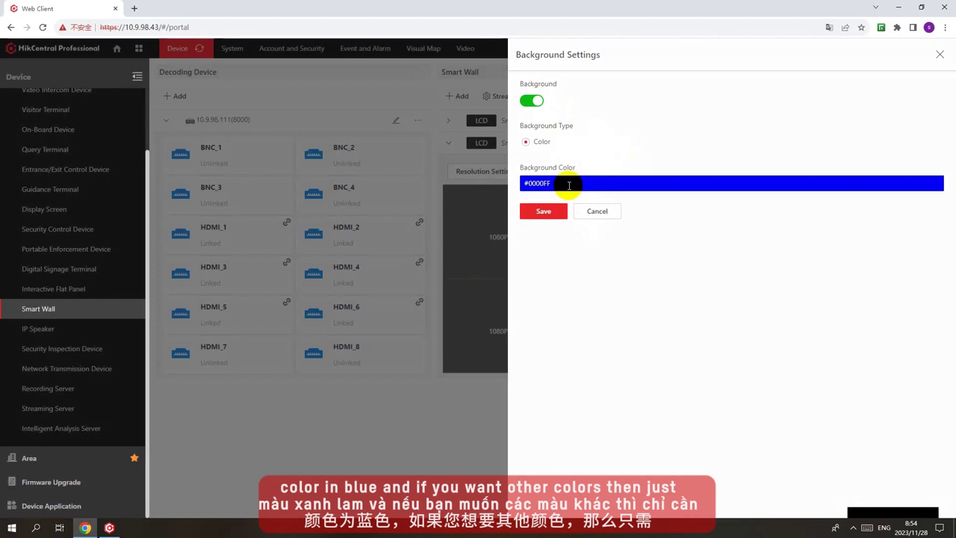
left_click(569, 185)
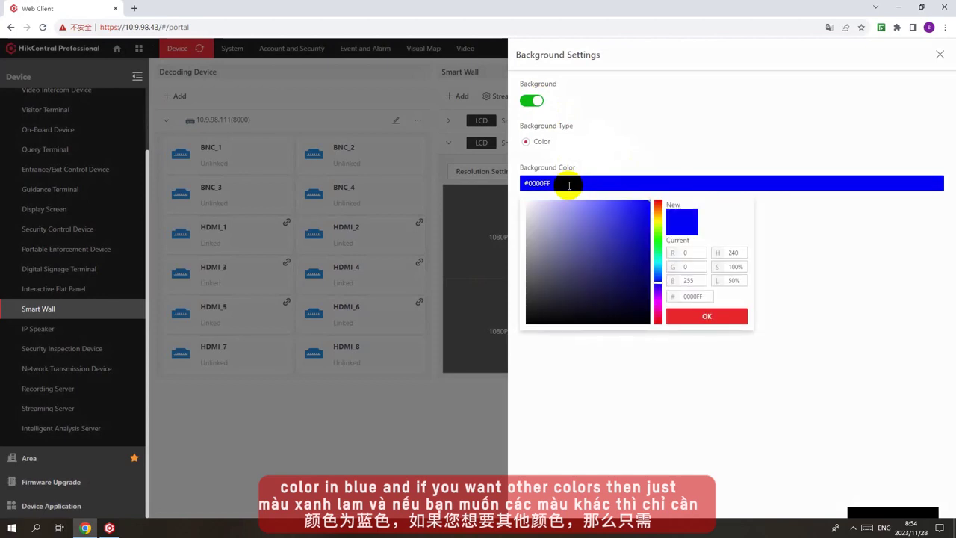
left_click(575, 154)
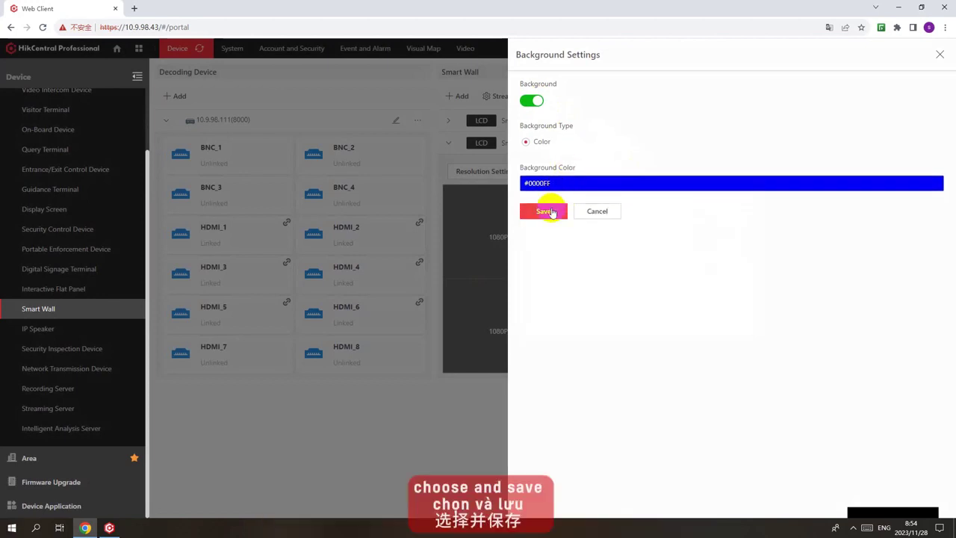
left_click(532, 100)
left_click(543, 127)
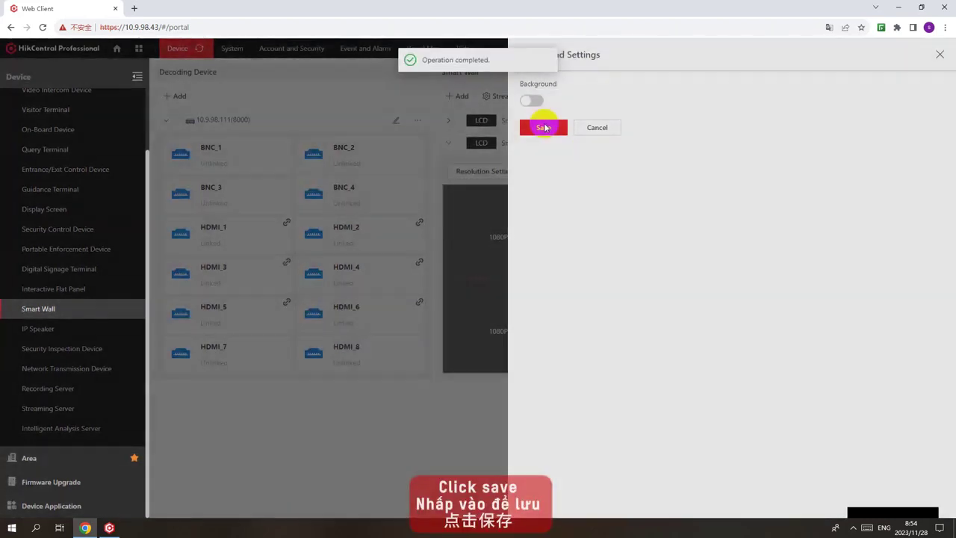
left_click(450, 431)
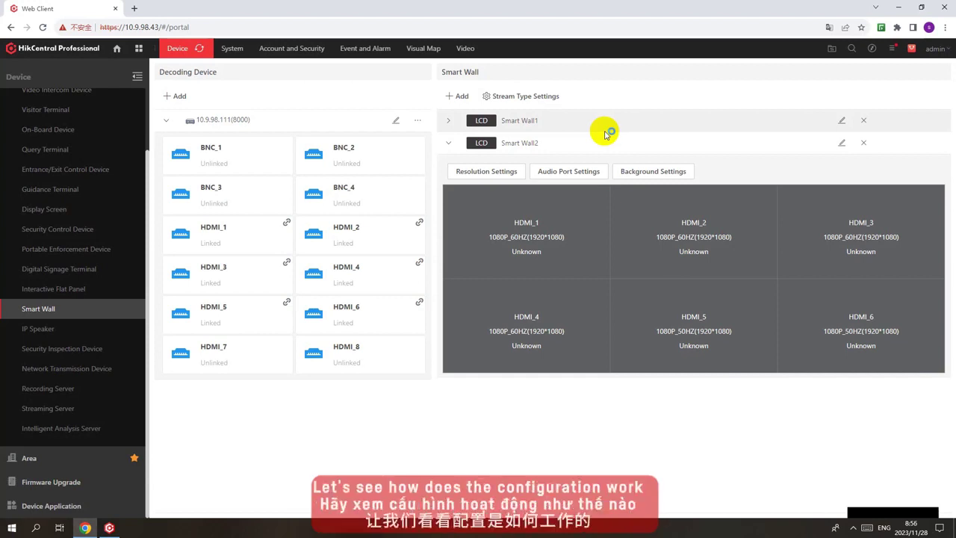
Open the Normal Event and Alarm configuration in the Event and Alarm module
left_click(346, 56)
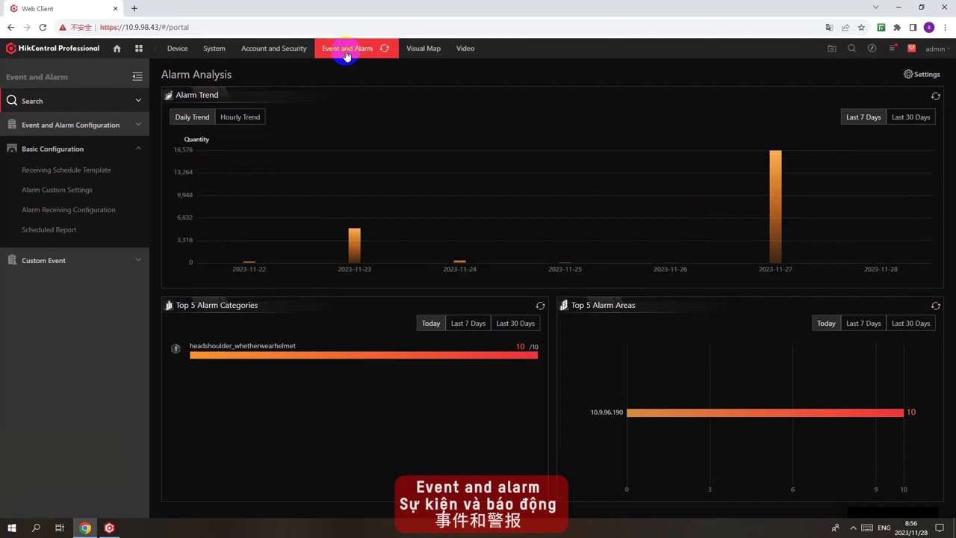
left_click(70, 124)
left_click(65, 146)
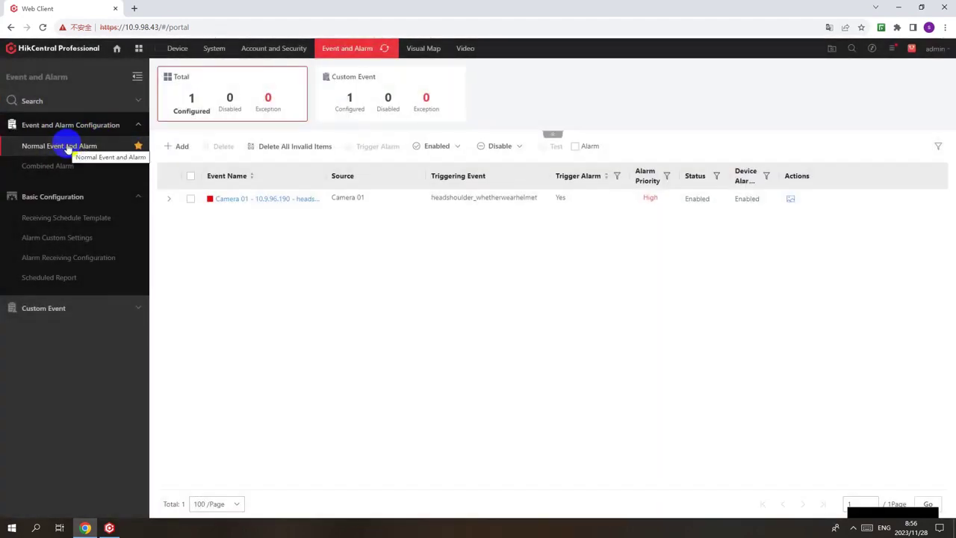
Start a new event triggered by camera Motion Detection, found by searching "motion", with Cam 01 under NVR TEST as source
left_click(179, 147)
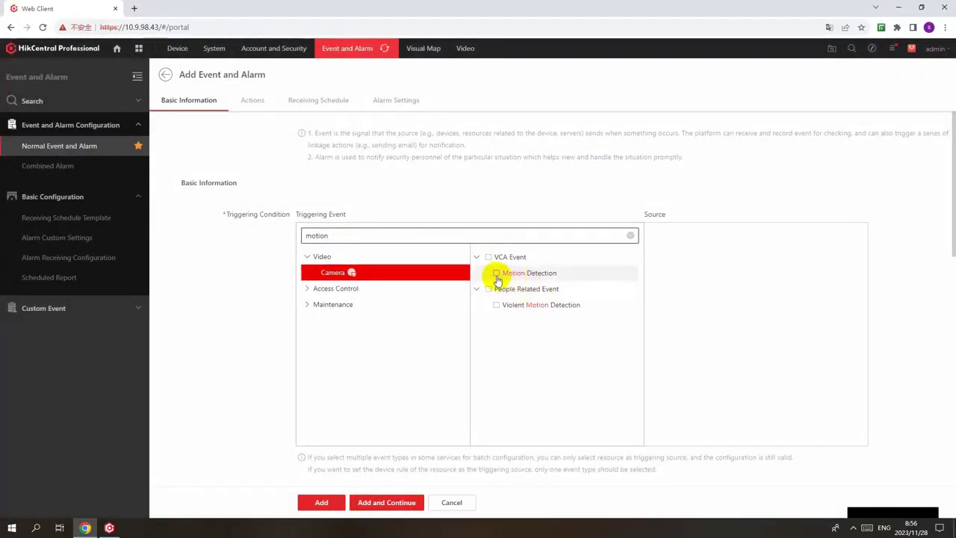
left_click(497, 274)
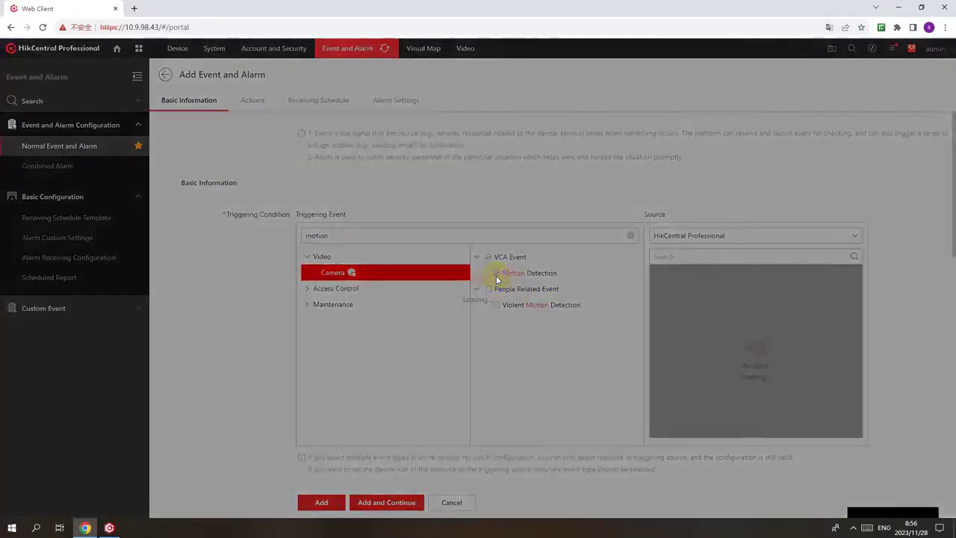
left_click(655, 370)
left_click(675, 386)
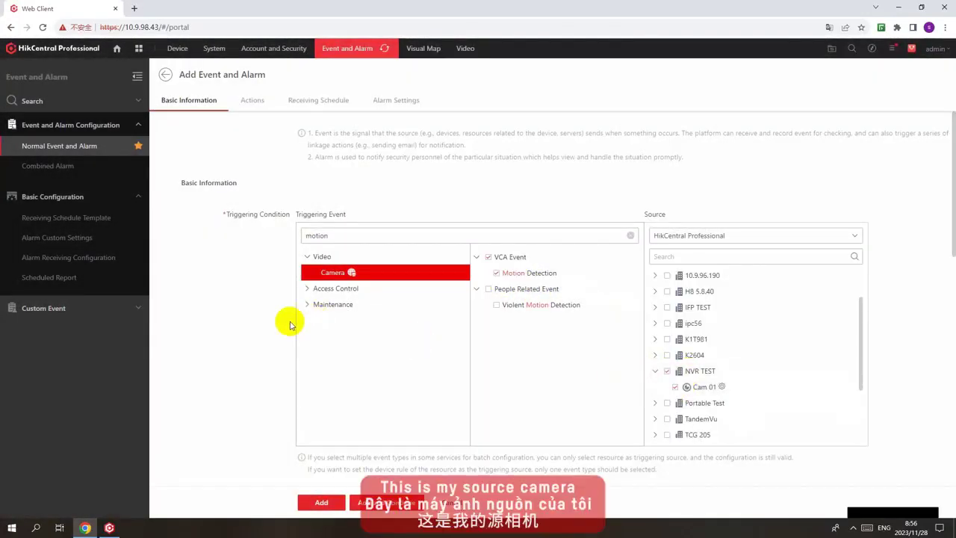
Add a Trigger Recording linkage action to the new motion detection event
scroll(255, 329, "down", 5)
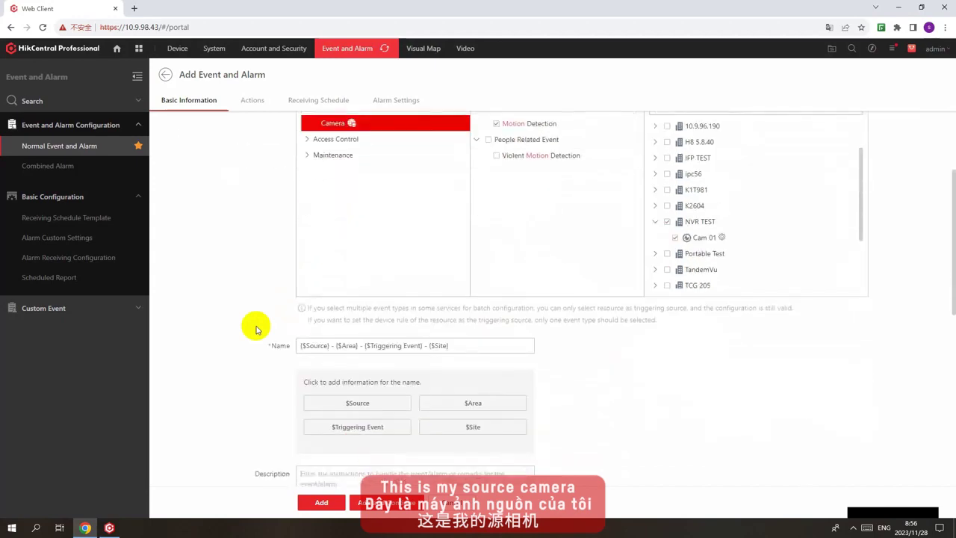
scroll(255, 328, "down", 3)
left_click(617, 257)
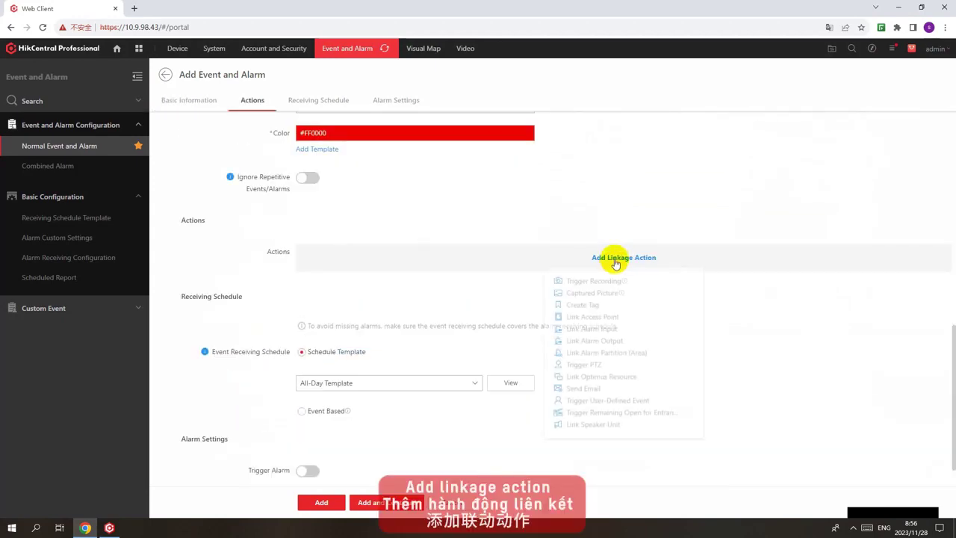
left_click(608, 281)
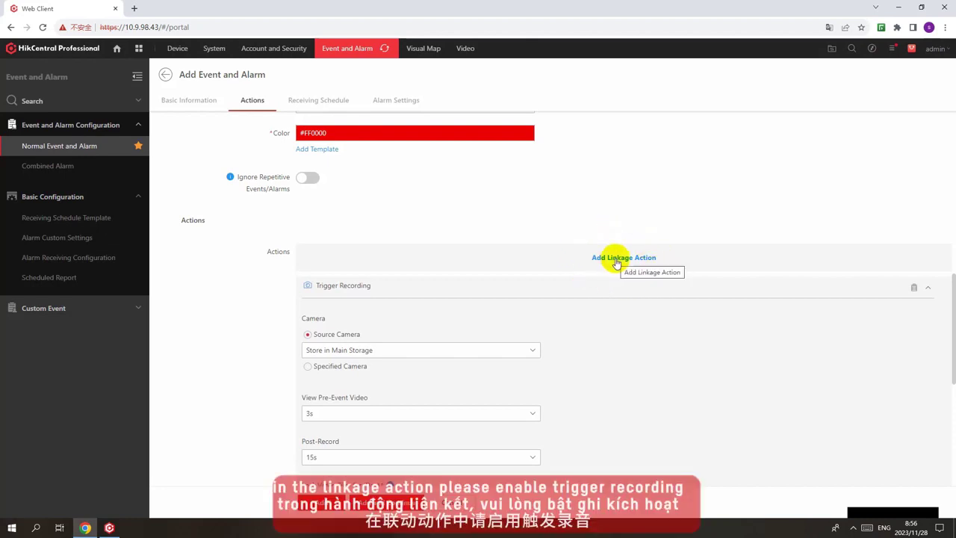
Enable Trigger Alarm for the motion detection event and turn on Display on Smart Wall in its alarm settings
scroll(368, 306, "down", 5)
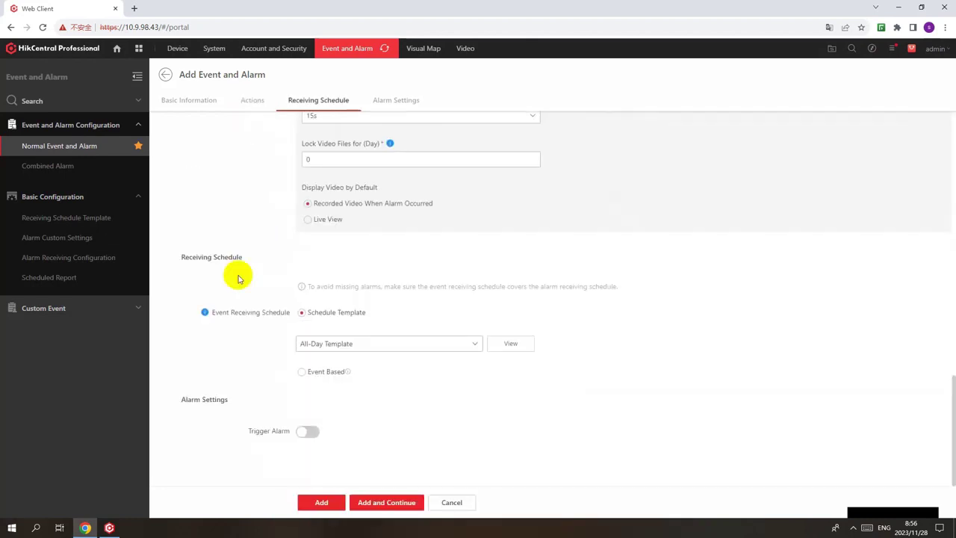
left_click(313, 436)
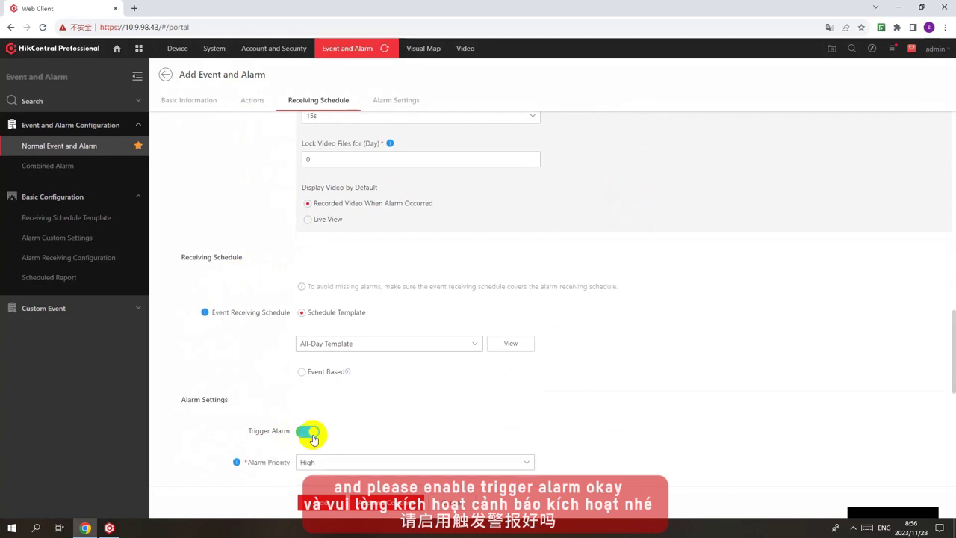
scroll(373, 433, "down", 5)
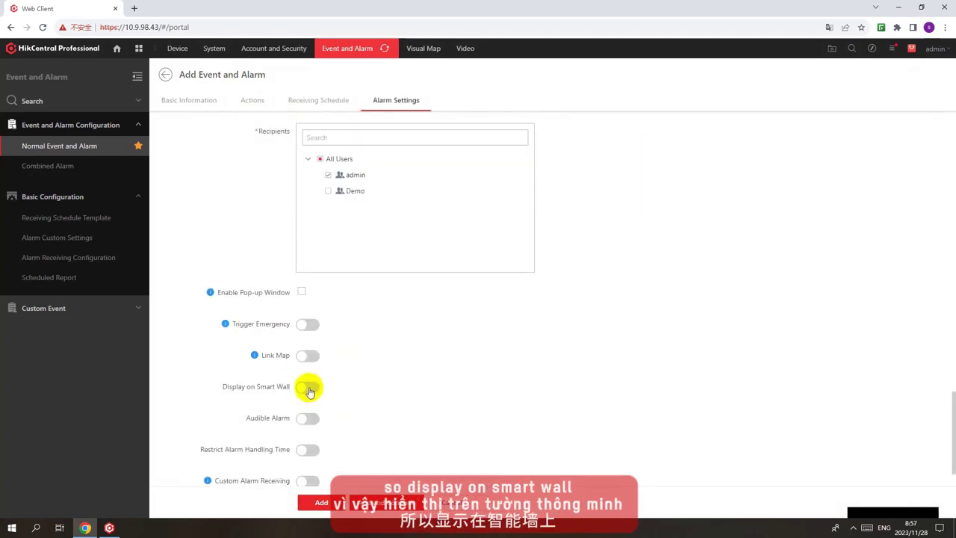
left_click(309, 387)
scroll(309, 390, "down", 1)
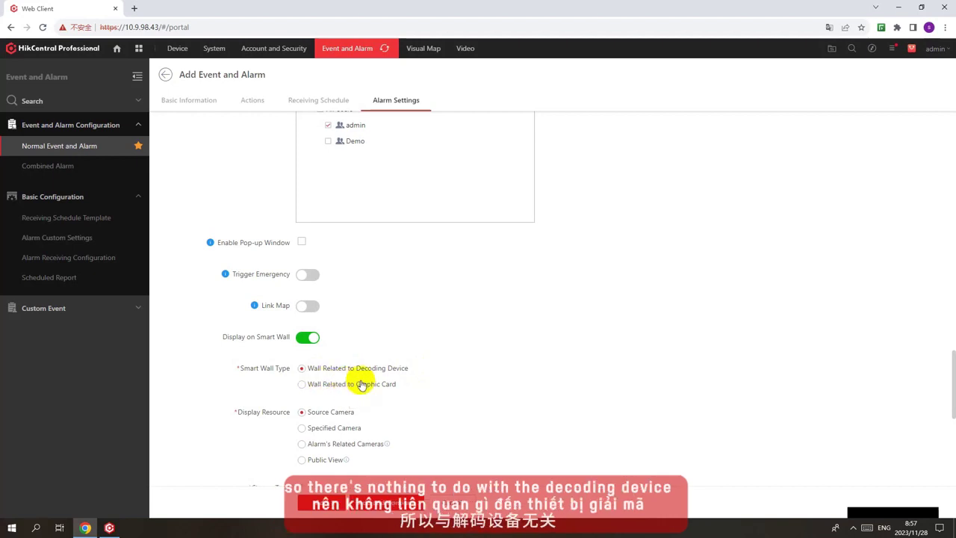
Use the Wall Related to Decoding Device type with the source camera's main stream, and select Smart Wall2 for the alarm display
left_click(347, 386)
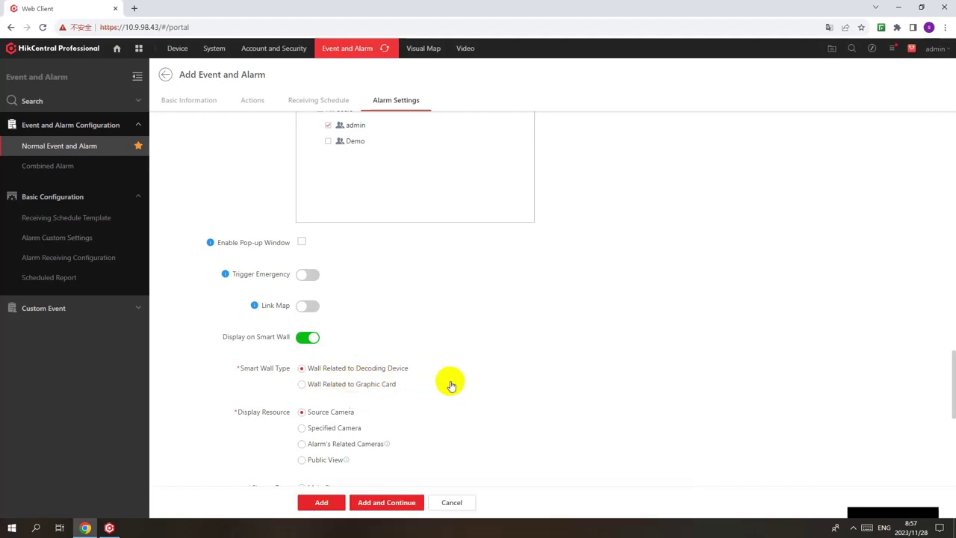
scroll(450, 385, "down", 1)
left_click(375, 315)
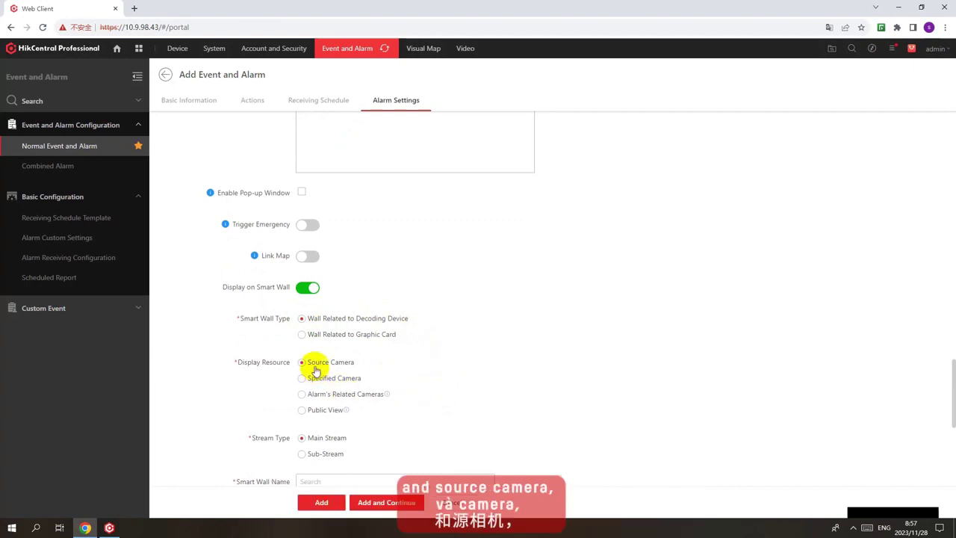
left_click(373, 480)
scroll(378, 403, "down", 3)
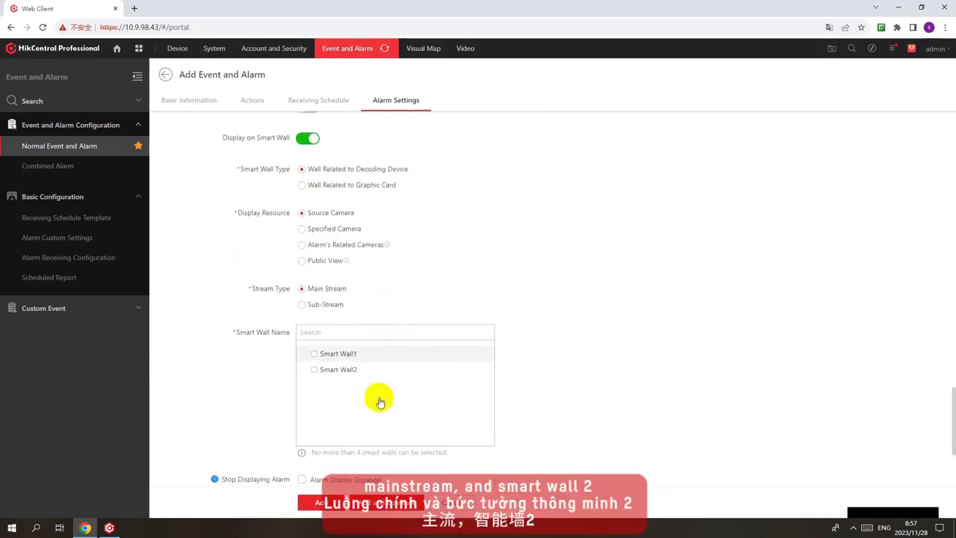
left_click(314, 370)
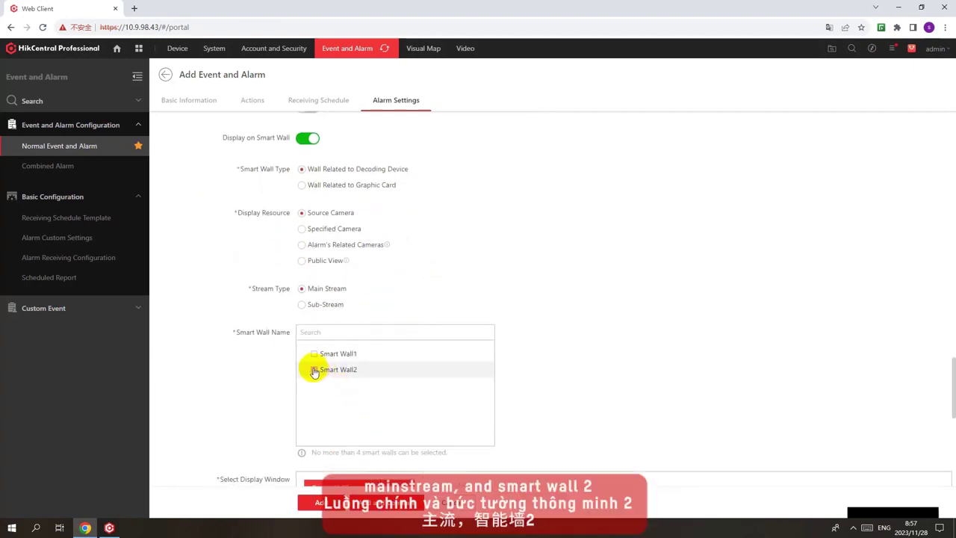
Select the first two top-row windows of Smart Wall2 as the alarm display windows
scroll(534, 398, "down", 2)
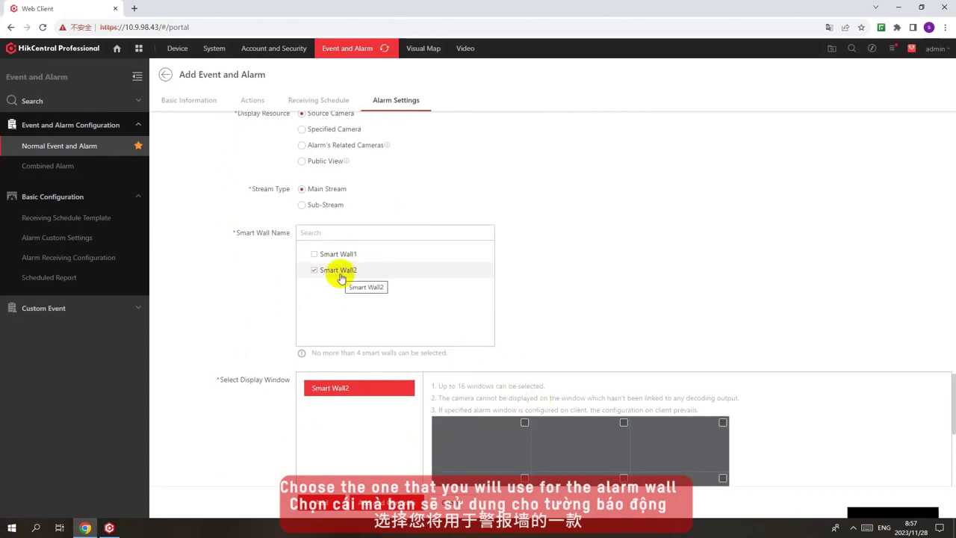
scroll(550, 286, "down", 2)
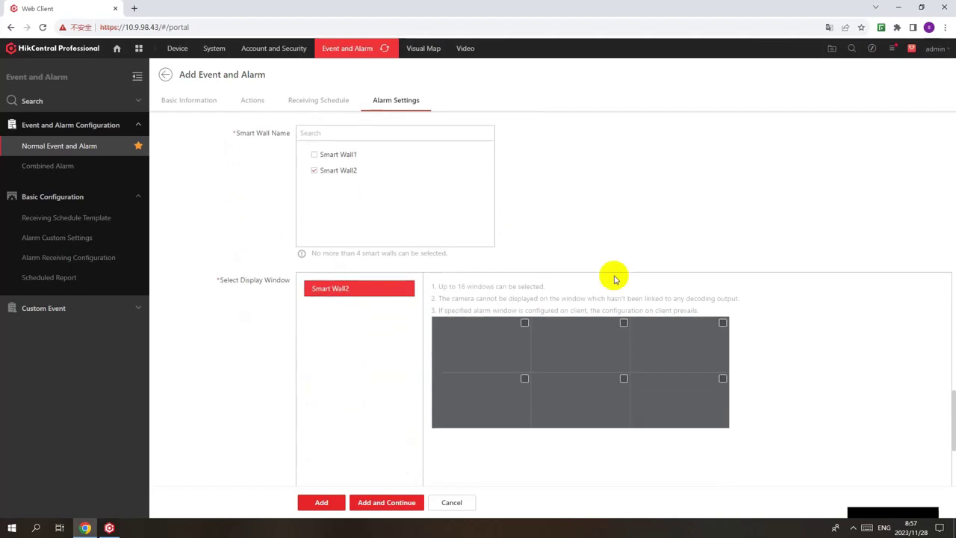
left_click(524, 324)
left_click(623, 324)
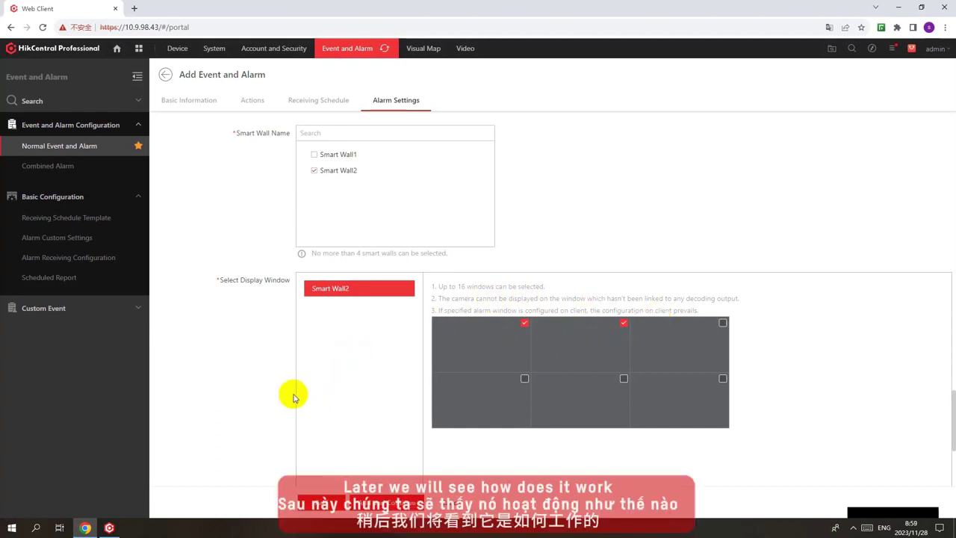
Stop displaying the alarm after an Alarm Display Duration of 15 sec, and add the event
scroll(264, 386, "down", 3)
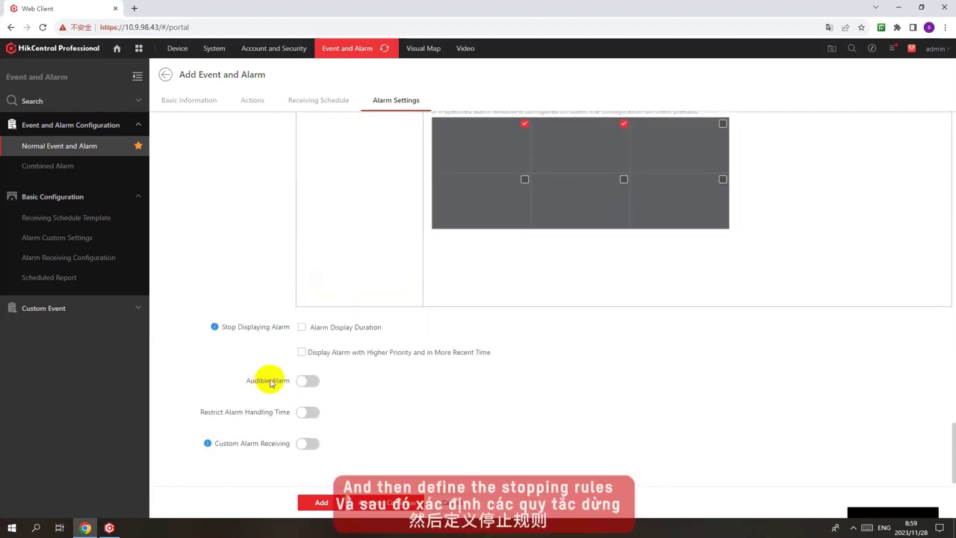
left_click(302, 329)
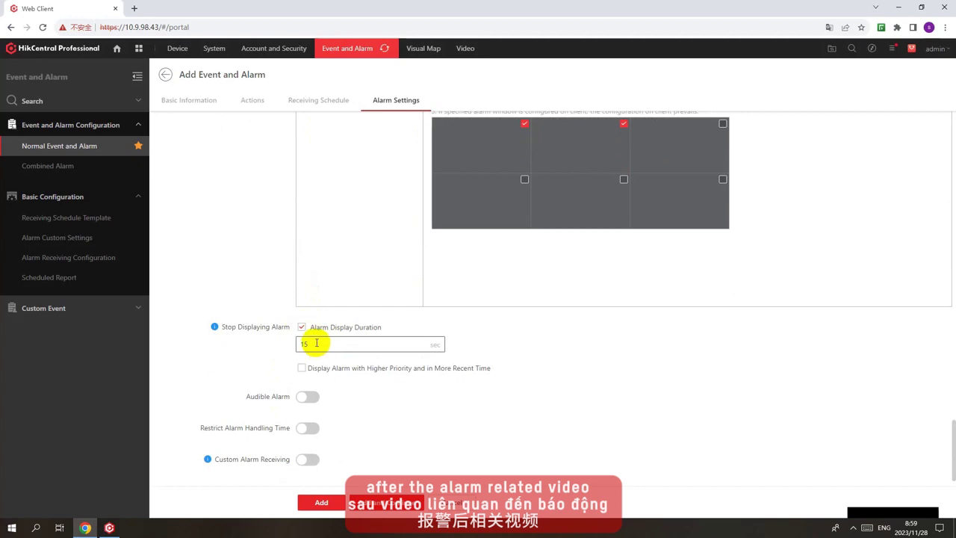
left_click(316, 343)
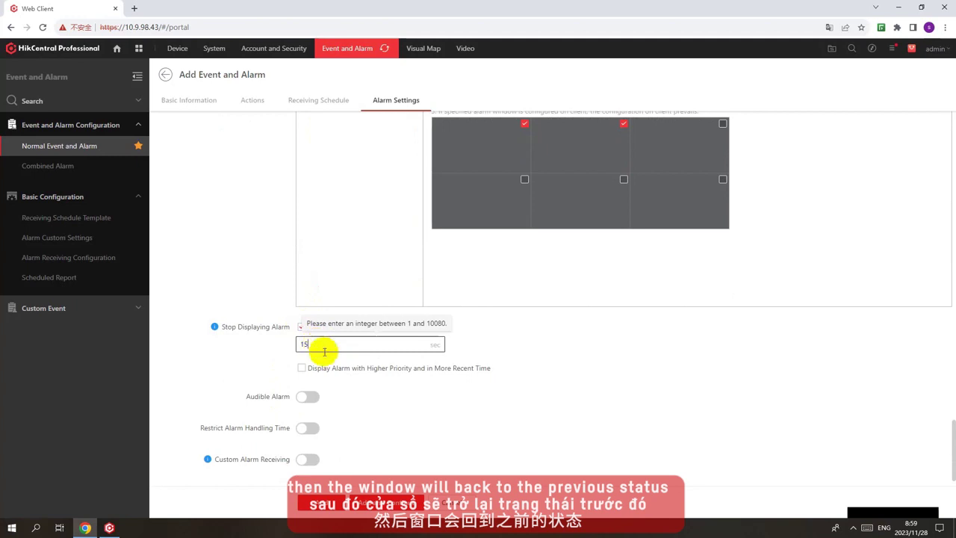
scroll(351, 373, "down", 1)
scroll(774, 441, "up", 3)
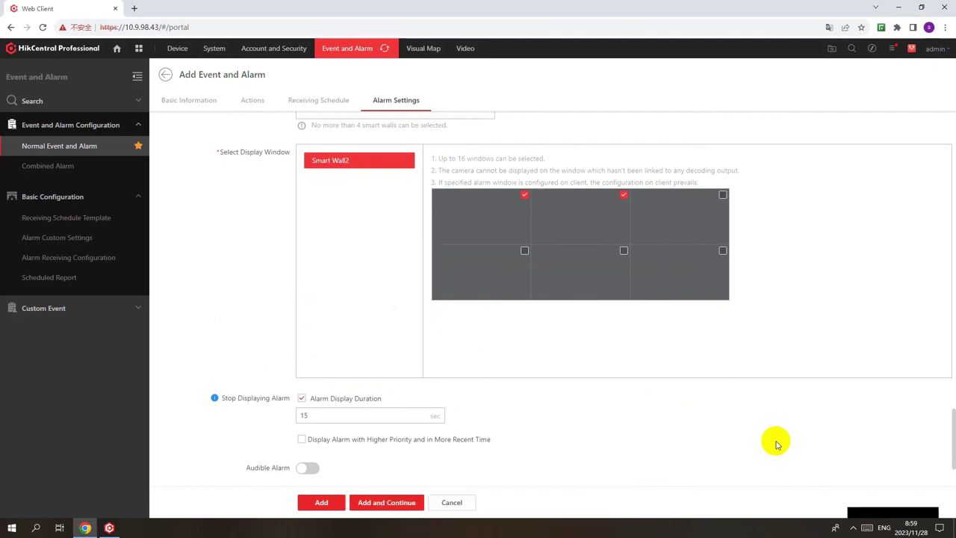
left_click(321, 502)
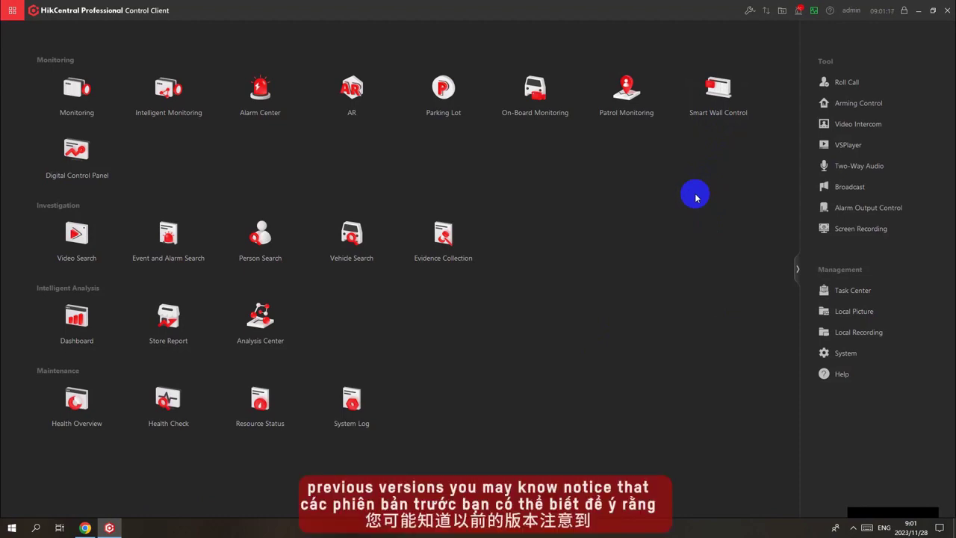
Switch to the HikCentral Professional Control Client, open Smart Wall2 in Smart Wall Control, and check the list of all smart walls
left_click(718, 112)
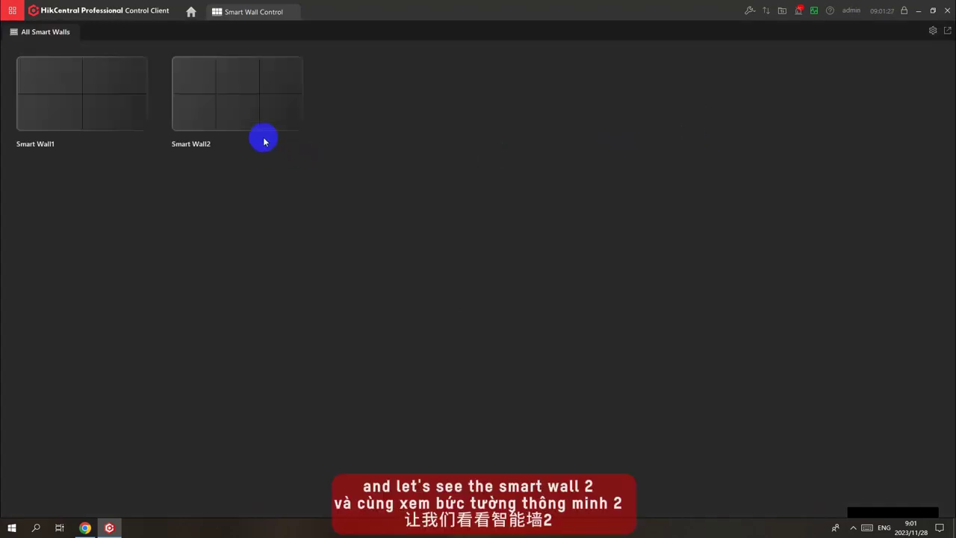
double_click(249, 94)
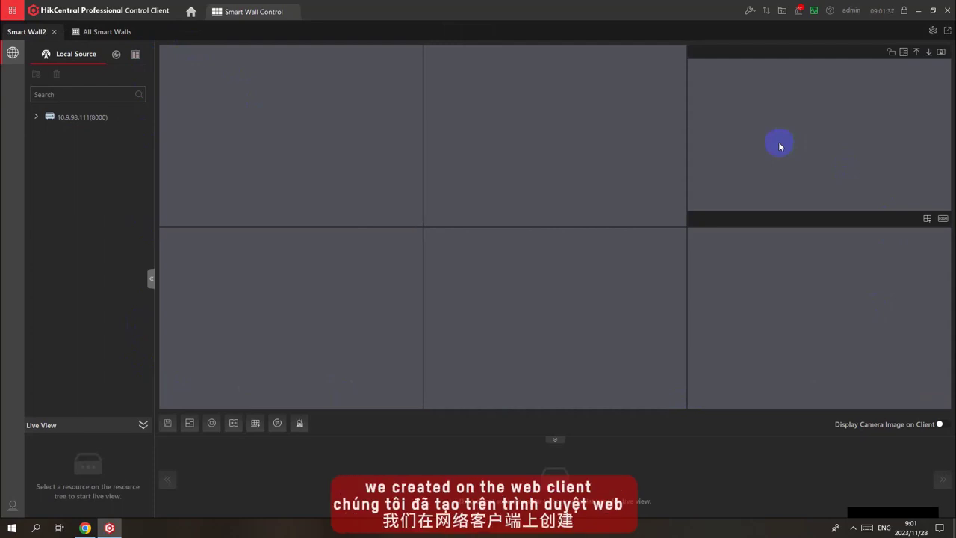
left_click(95, 37)
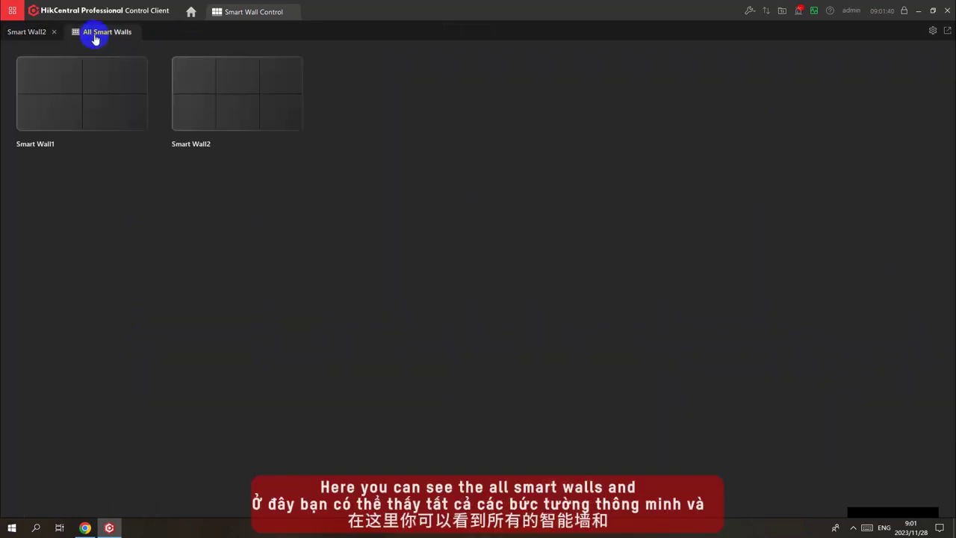
left_click(37, 35)
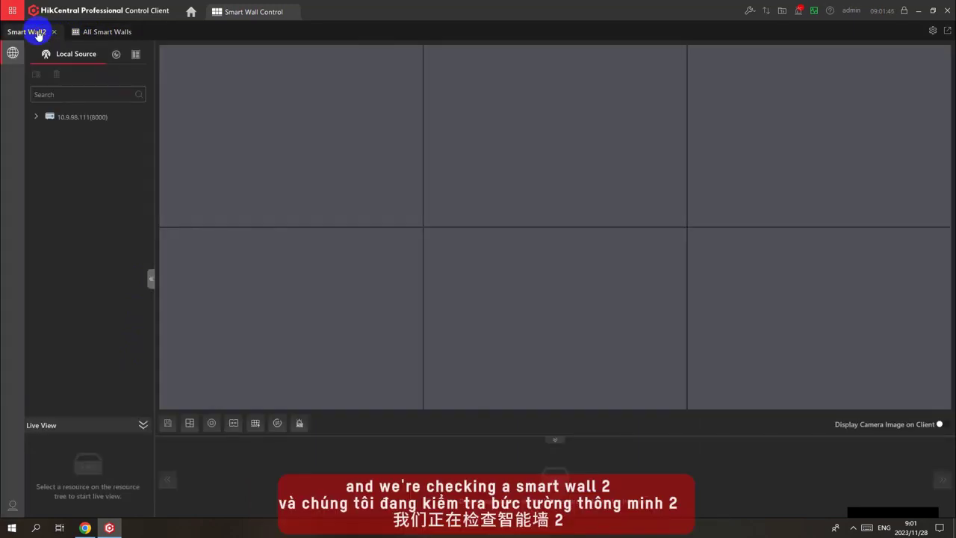
Show NVR TEST's Cam 01 and 10.9.96.55's NB CAM from the network sources in the first and second top-row windows of Smart Wall2
left_click(35, 117)
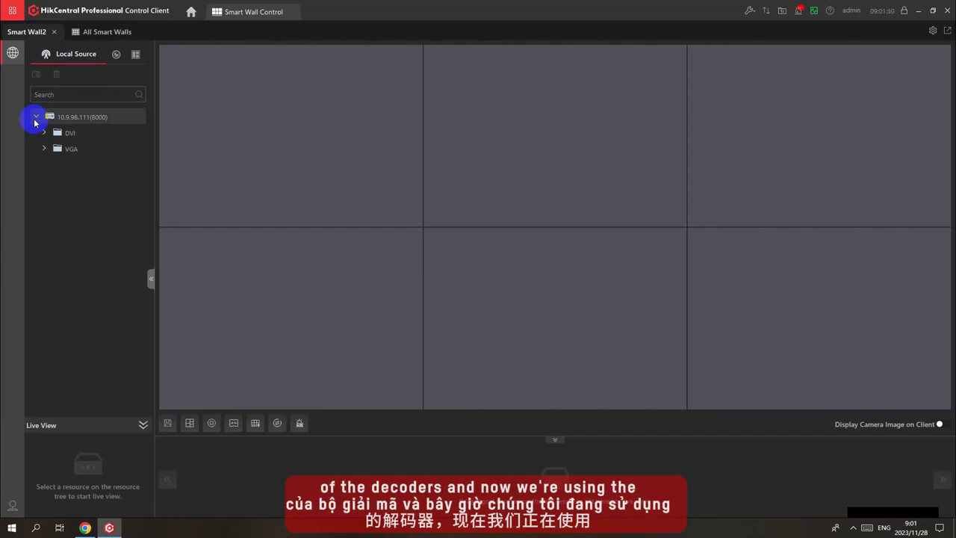
left_click(116, 54)
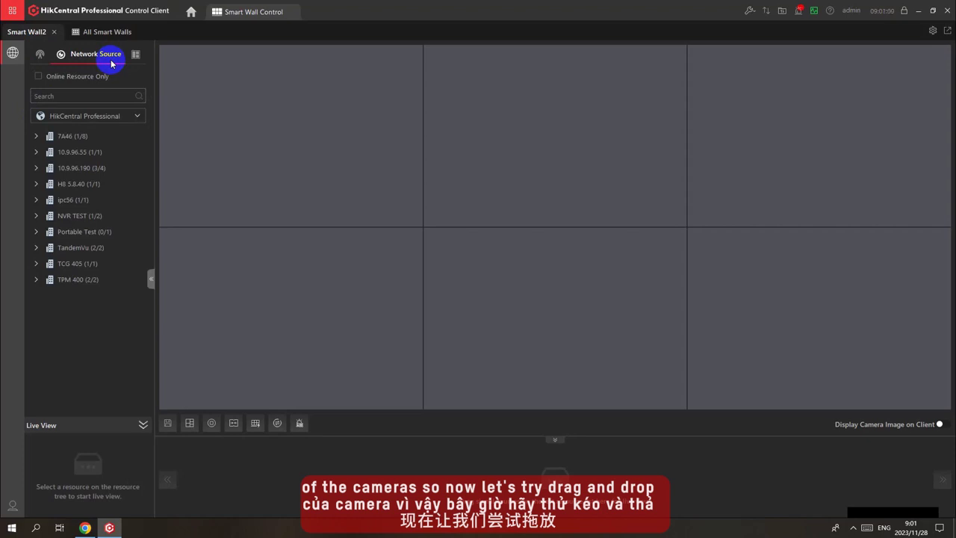
left_click(35, 215)
mouse_move(59, 230)
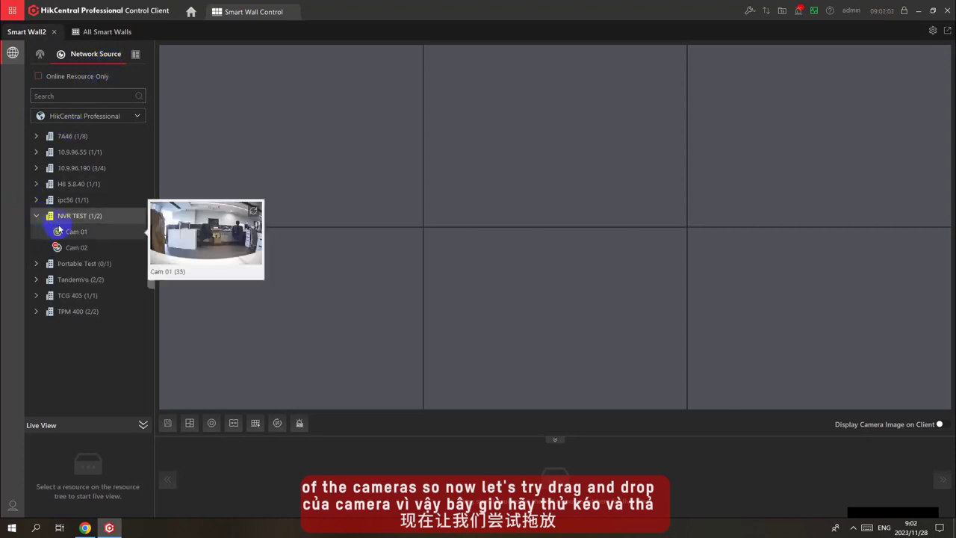
left_click_drag(59, 230, 219, 170)
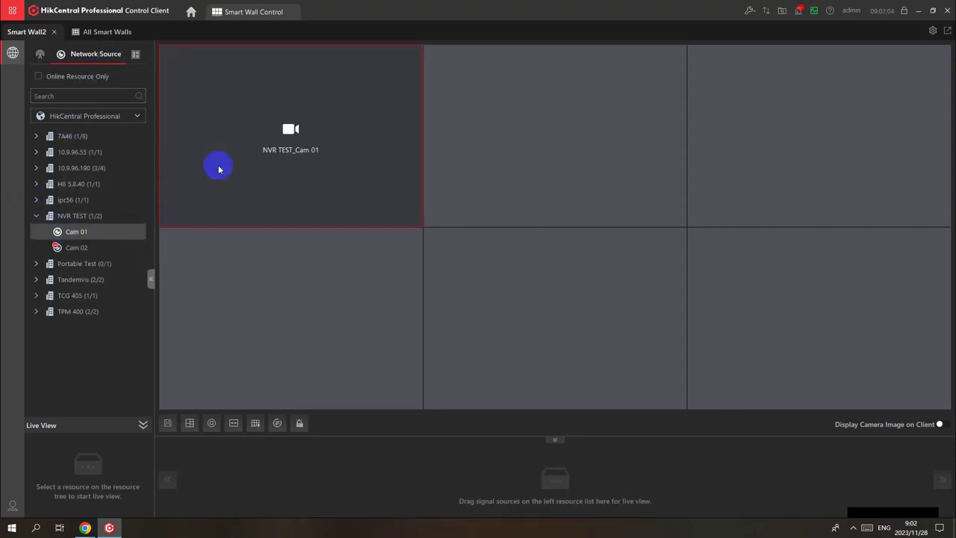
left_click(36, 153)
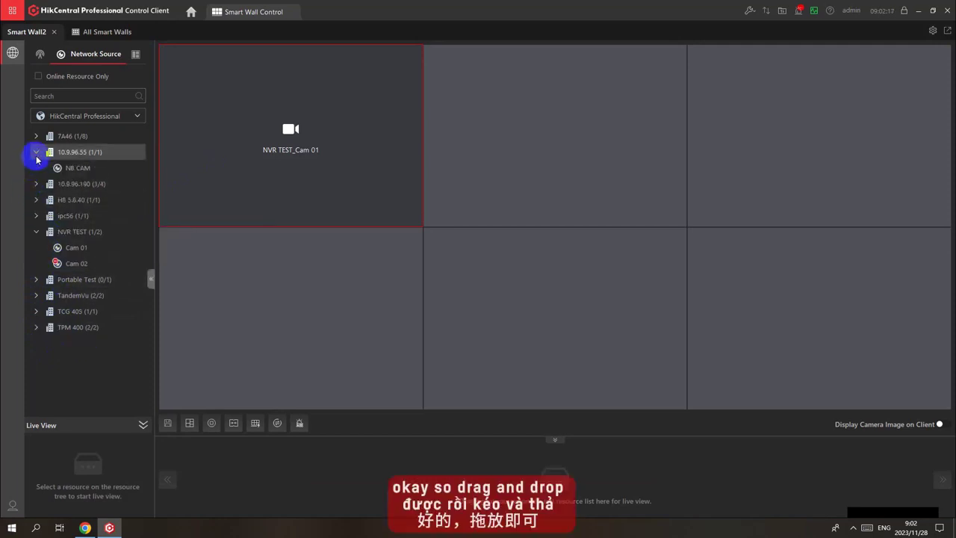
left_click_drag(65, 168, 484, 139)
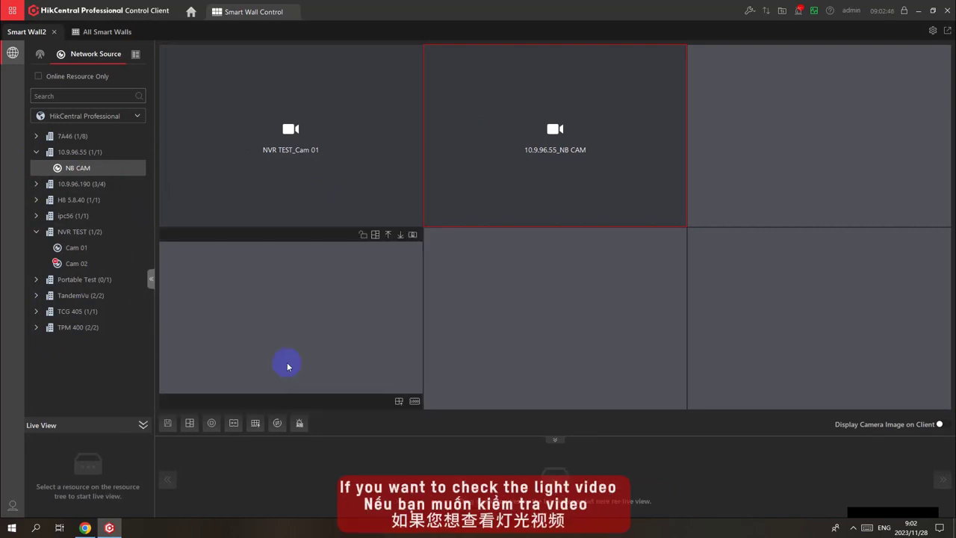
Start the live view in the Cam 01 window of the wall and stop it again
mouse_move(273, 205)
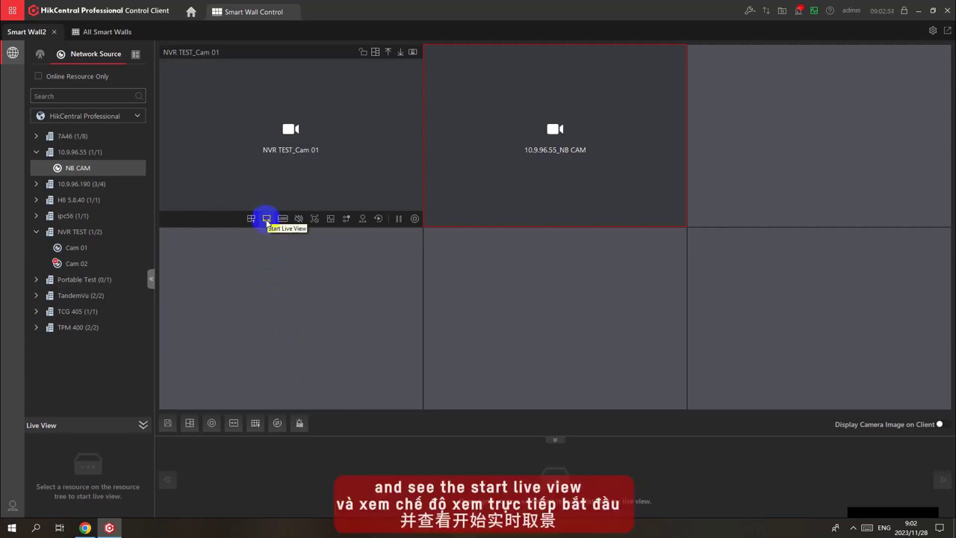
left_click(267, 219)
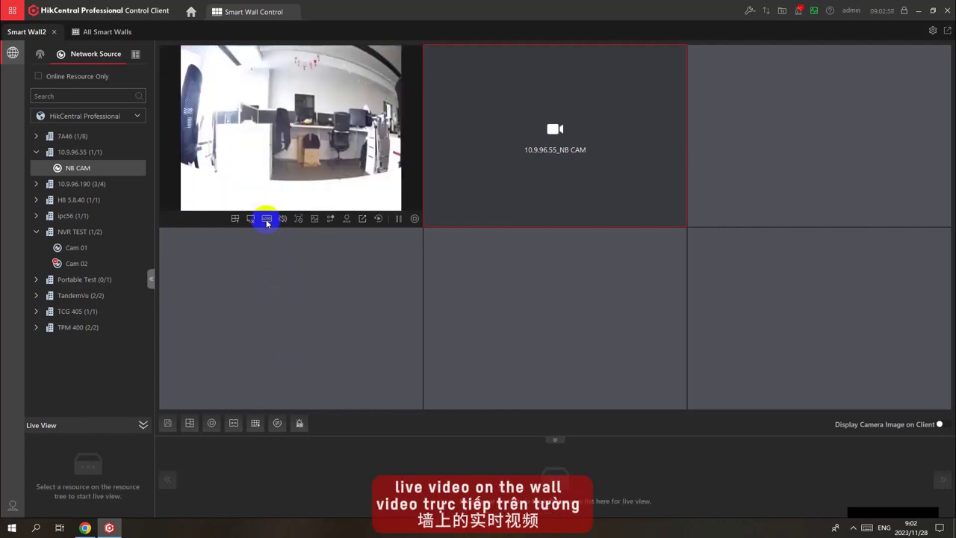
left_click(266, 219)
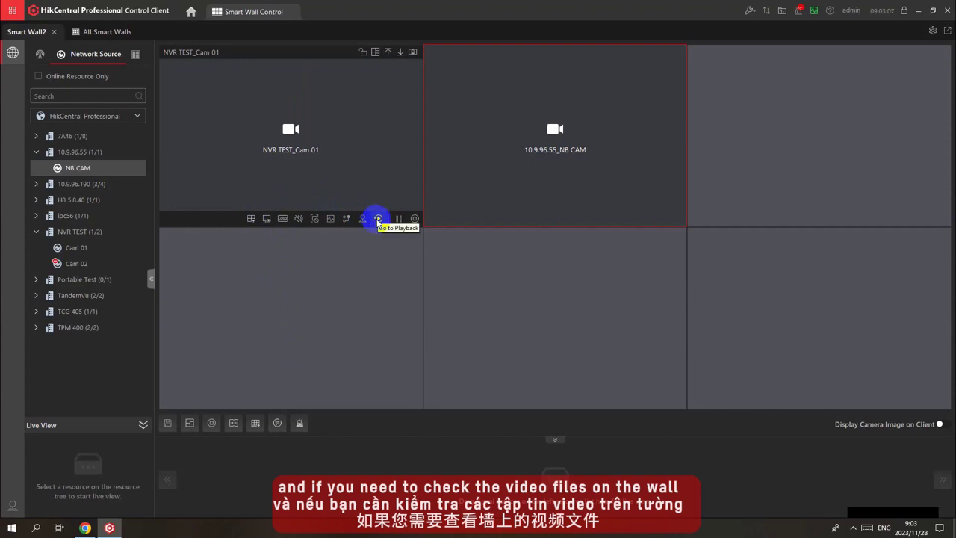
Play back Cam 01's recorded video in its wall window, move along the timeline, and return to the live window
left_click(378, 219)
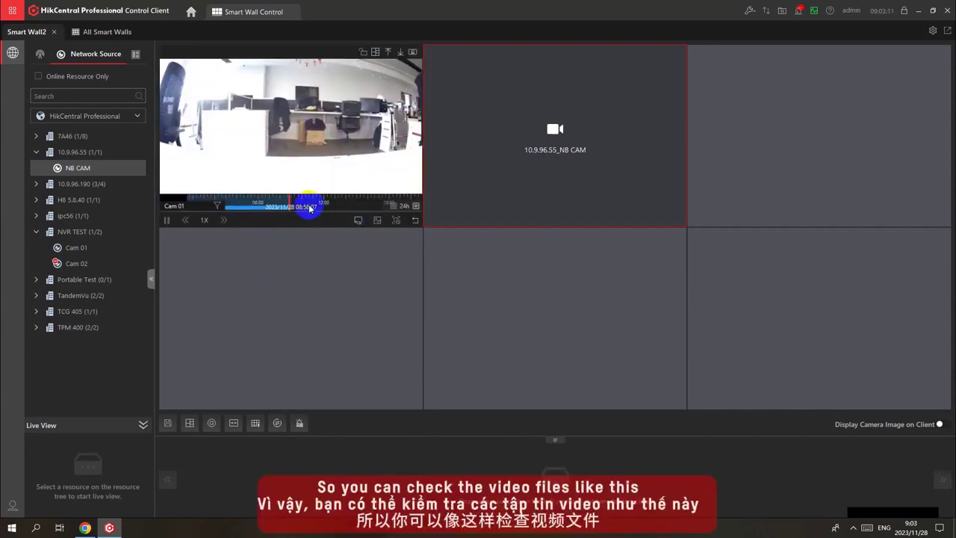
left_click_drag(308, 205, 341, 205)
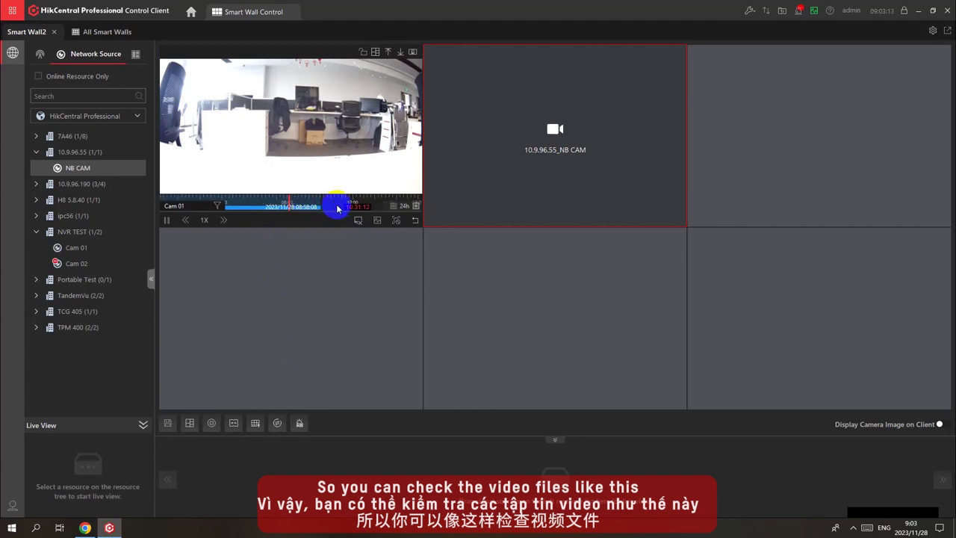
left_click(418, 222)
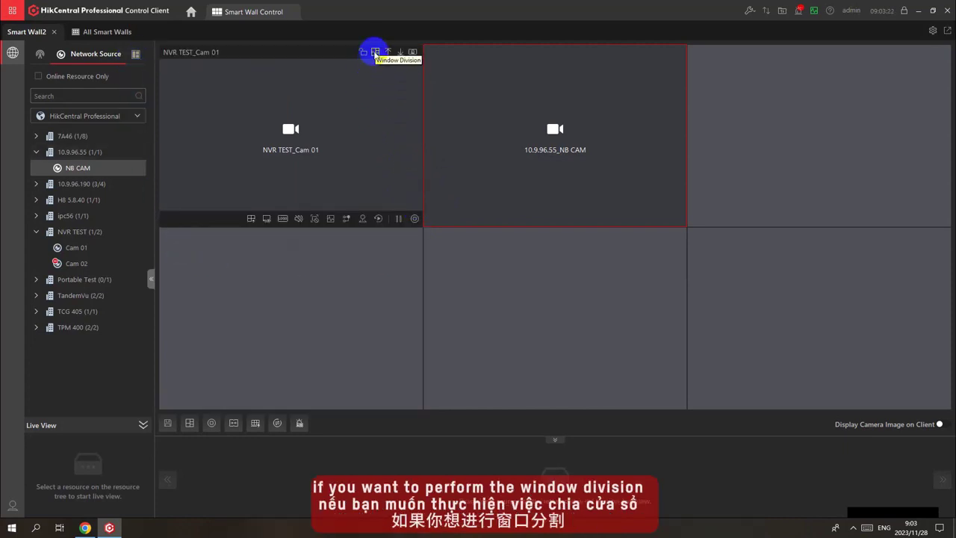
Divide the Cam 01 window into four and show NVR TEST's Cam 01 in the three empty sub-windows
left_click(375, 52)
left_click(445, 77)
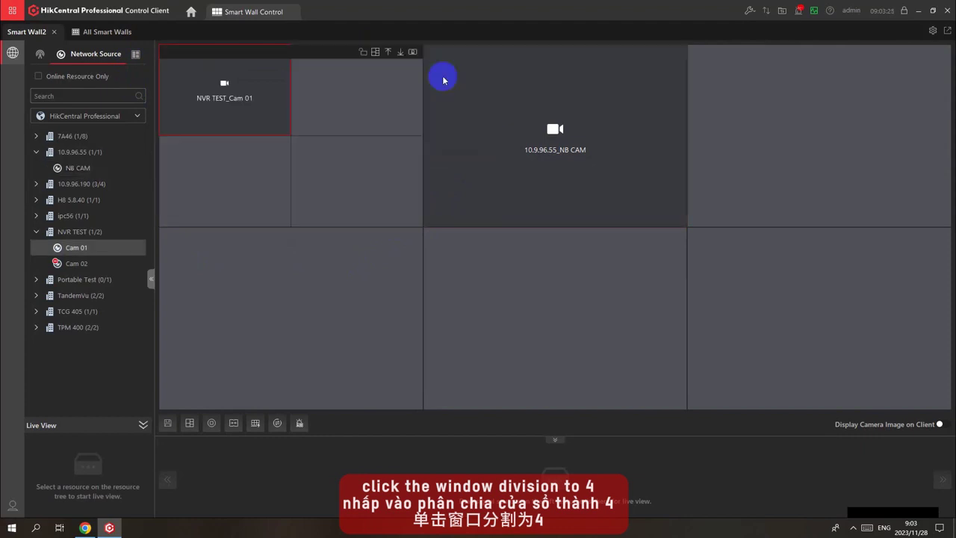
left_click_drag(123, 249, 335, 117)
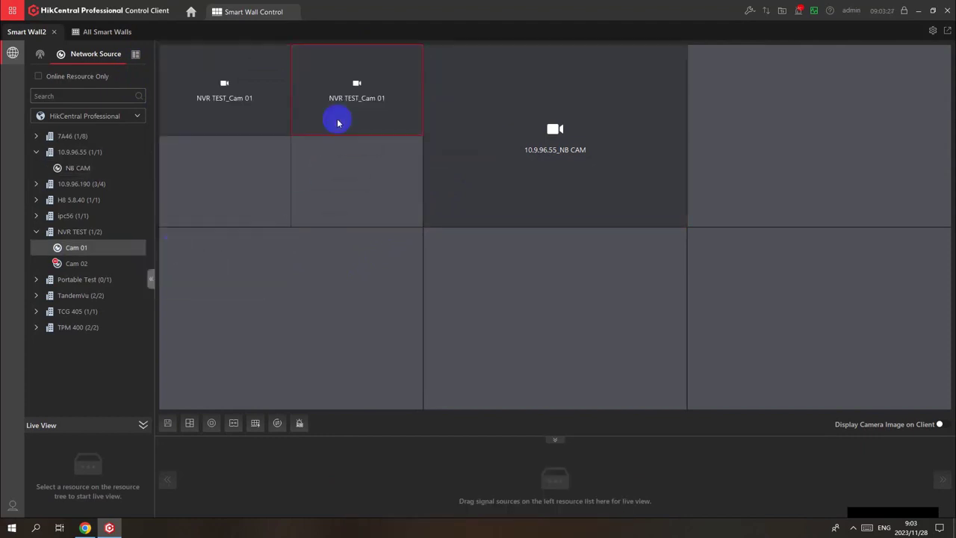
left_click_drag(74, 247, 224, 178)
left_click_drag(121, 246, 335, 188)
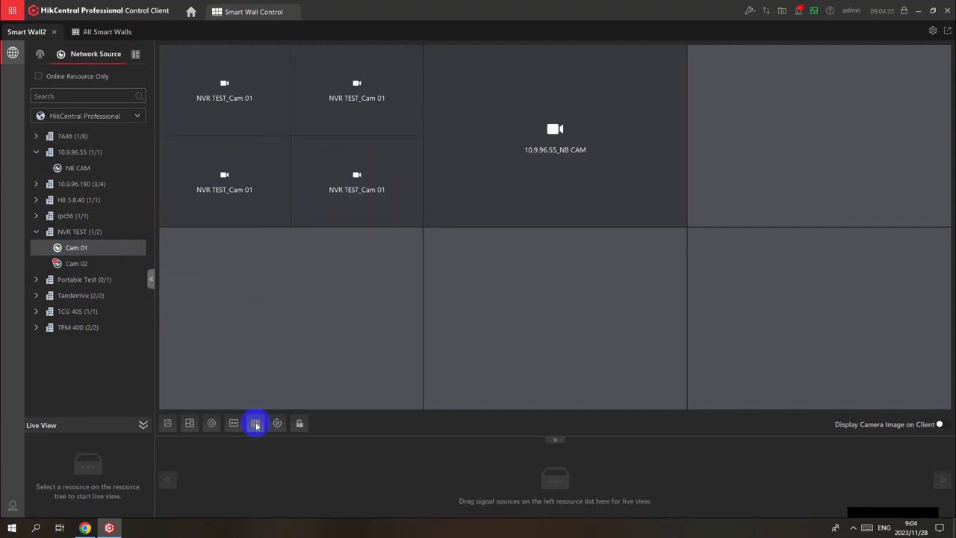
Open a floating window over the wall's upper central area and show NVR TEST's Cam 01 in it
left_click(256, 423)
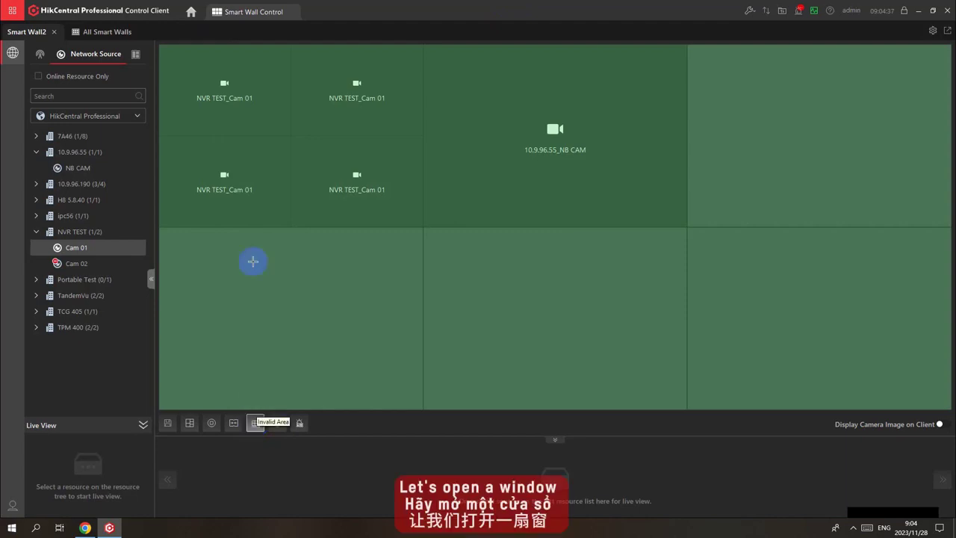
left_click_drag(311, 179, 542, 330)
left_click_drag(458, 227, 435, 195)
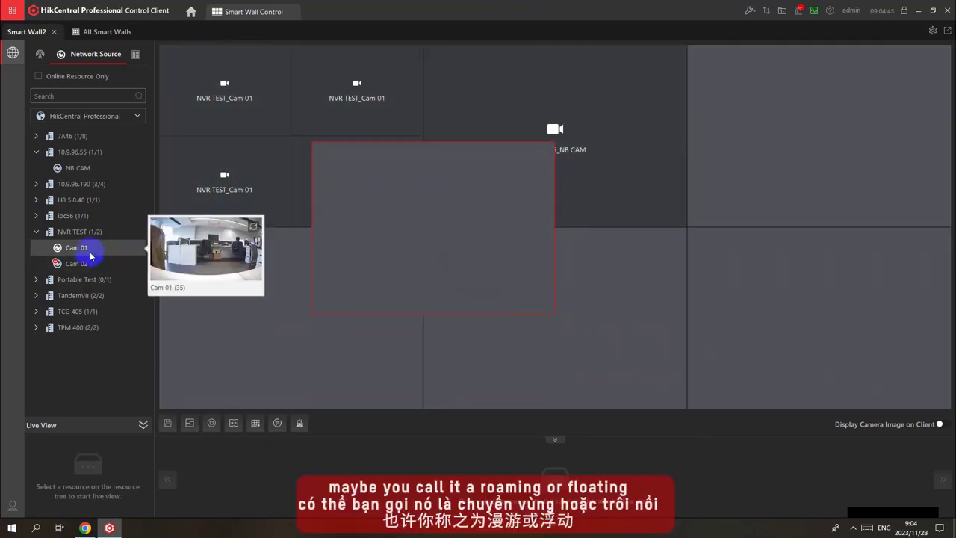
left_click_drag(89, 250, 378, 238)
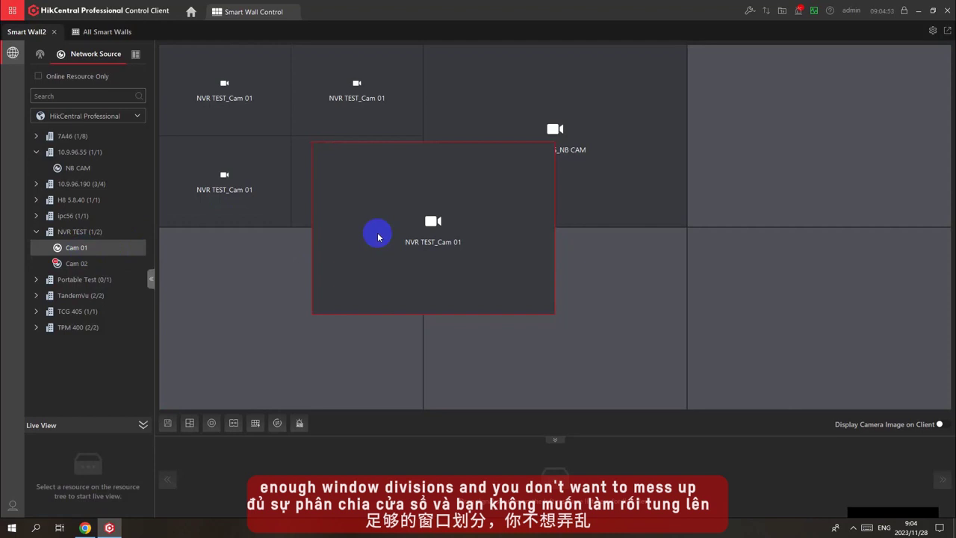
Try the lock of the floating Cam 01 window and close the window
mouse_move(374, 235)
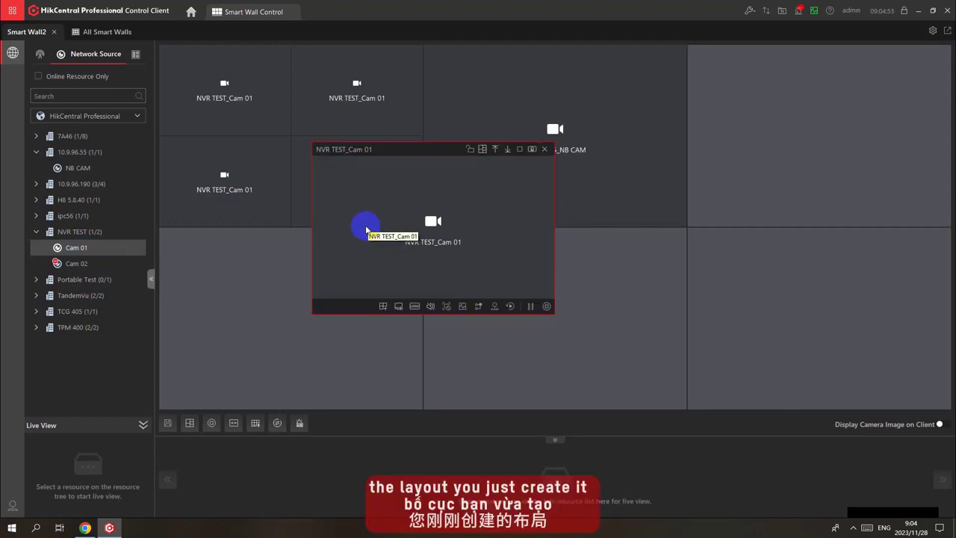
mouse_move(454, 238)
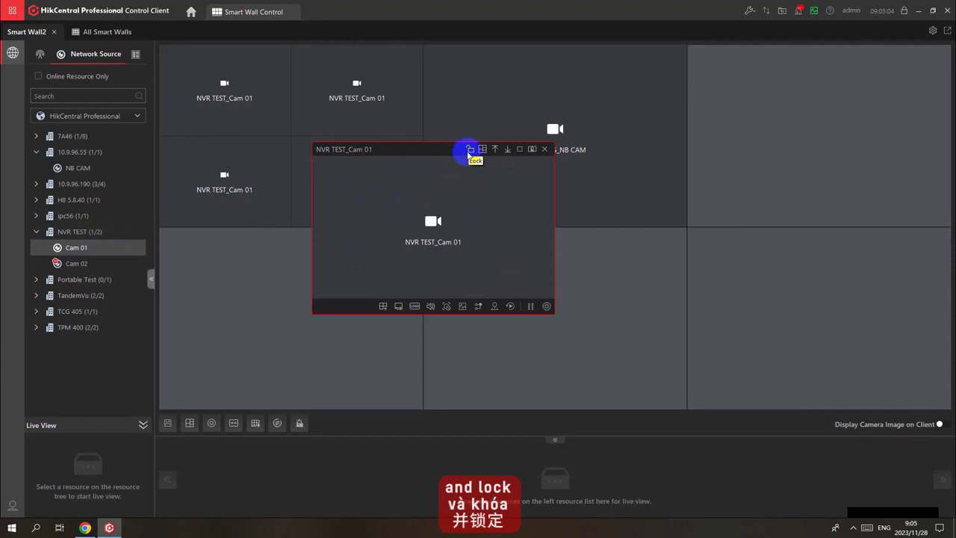
left_click(470, 149)
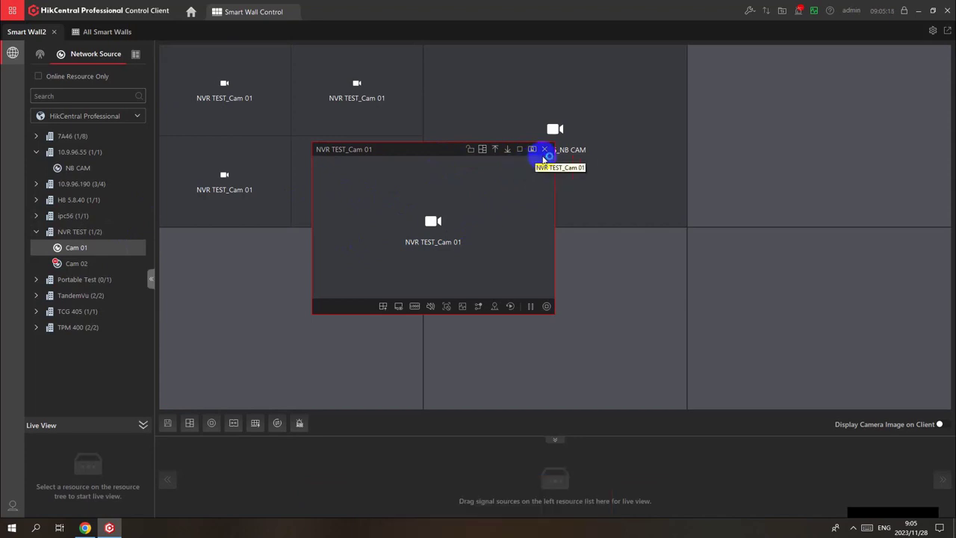
left_click(544, 151)
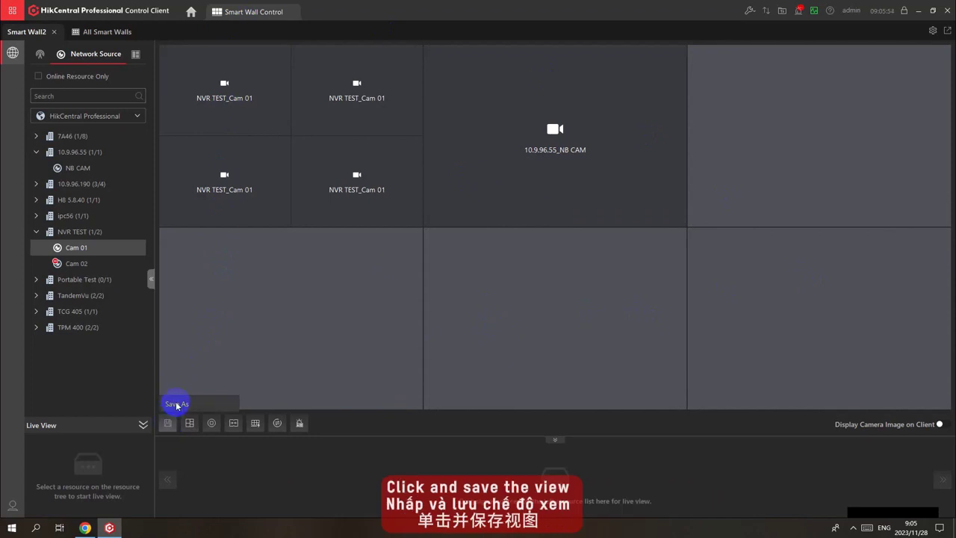
Start saving the wall layout as a view named DEMOVIEW in the Public View group
left_click(169, 423)
left_click_drag(247, 298, 172, 298)
type("DEMOVIEW")
left_click(203, 318)
left_click(224, 331)
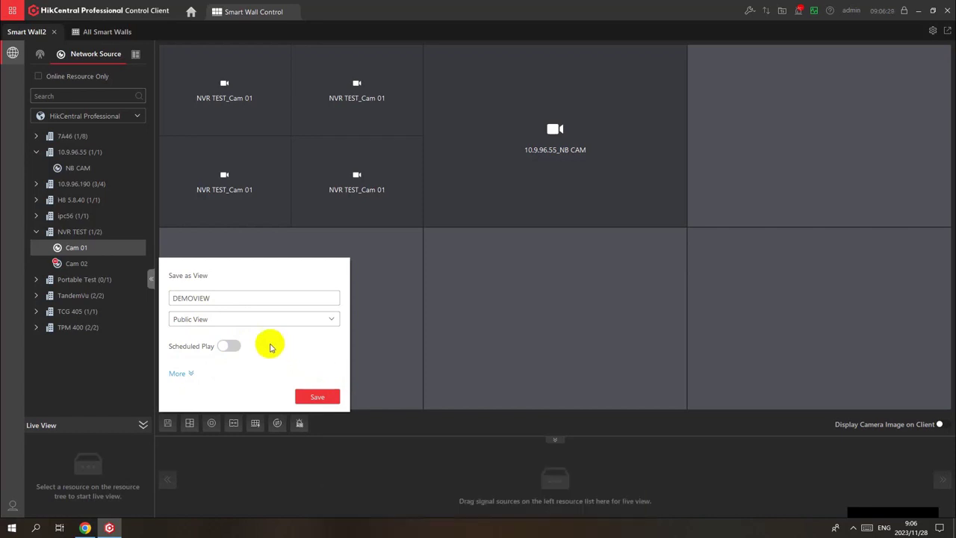
Enable Scheduled Play with Repeated Play for DEMOVIEW on Monday, Tuesday, Wednesday, Thursday and Friday
left_click(232, 346)
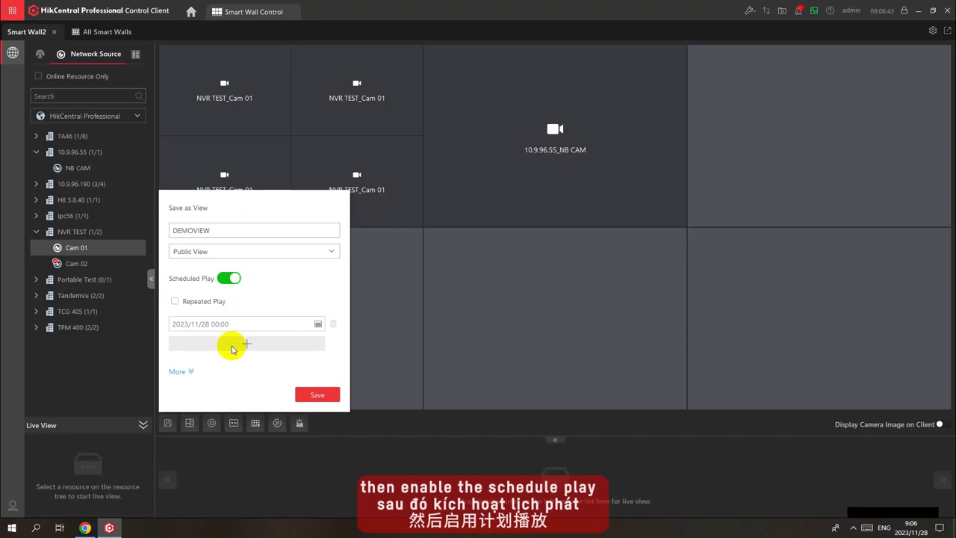
left_click(175, 302)
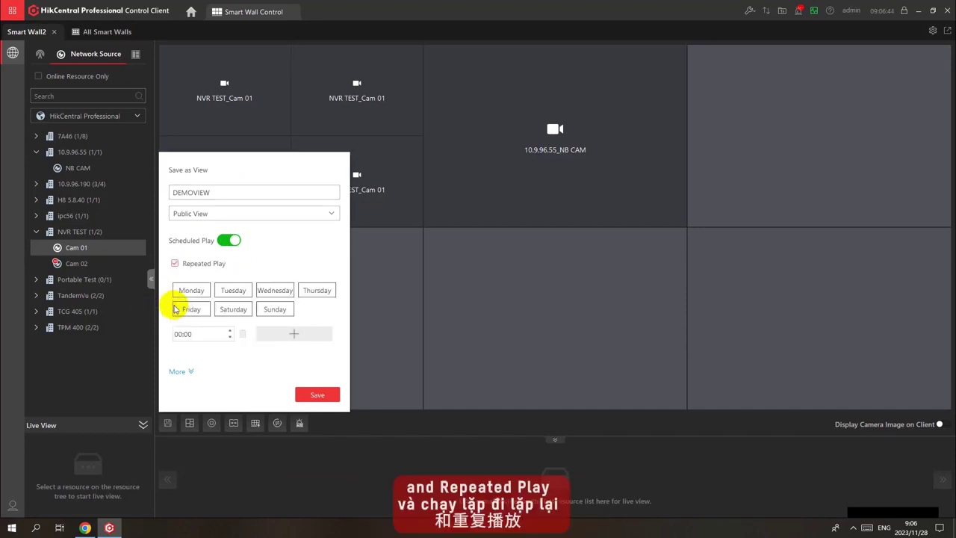
left_click(188, 290)
left_click(233, 289)
left_click(275, 289)
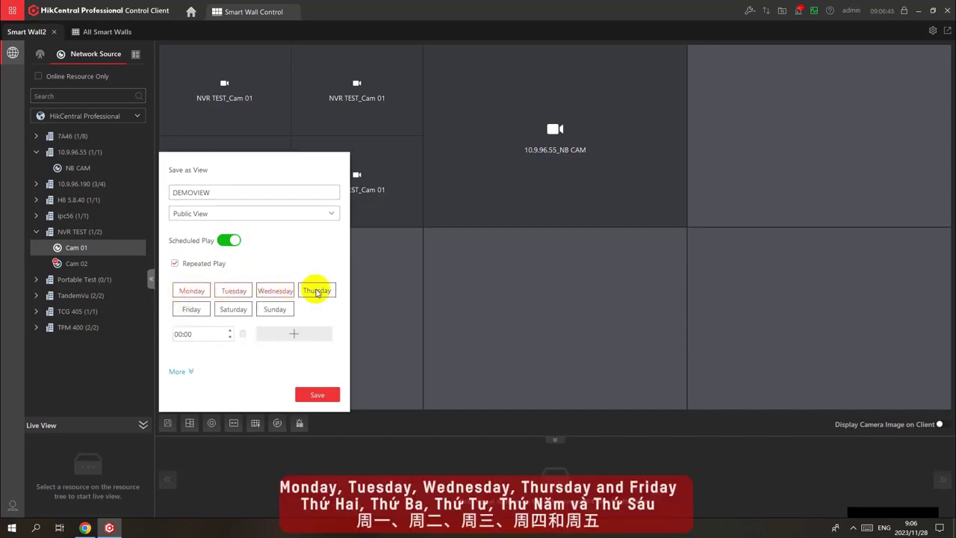
left_click(317, 290)
left_click(192, 308)
Set the view's play times to 15:00 and 17:00 and save the view
left_click(176, 334)
type("15")
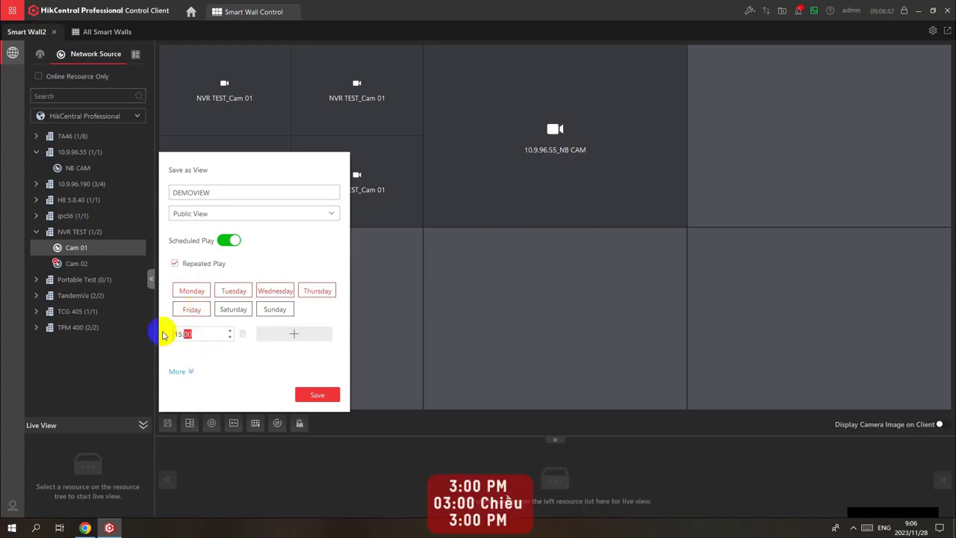
left_click(292, 333)
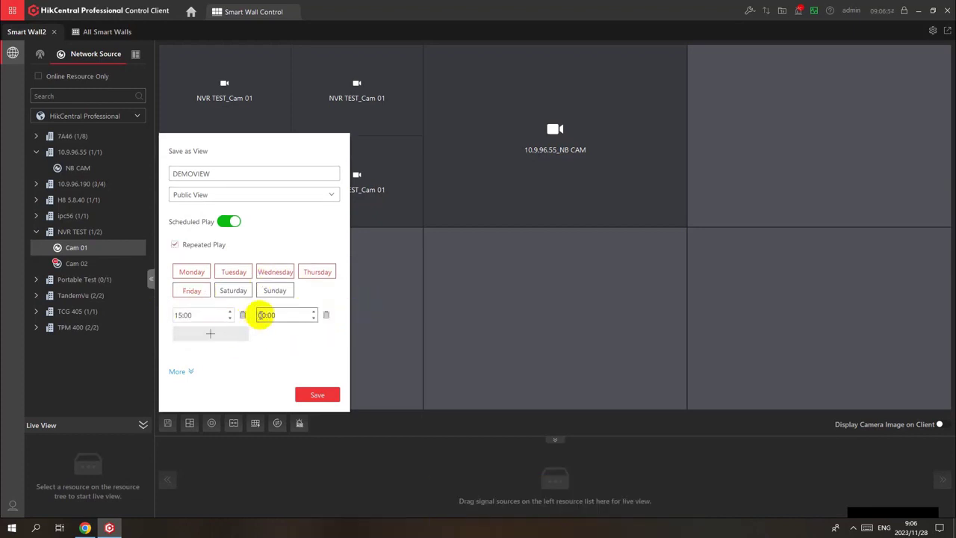
type("17")
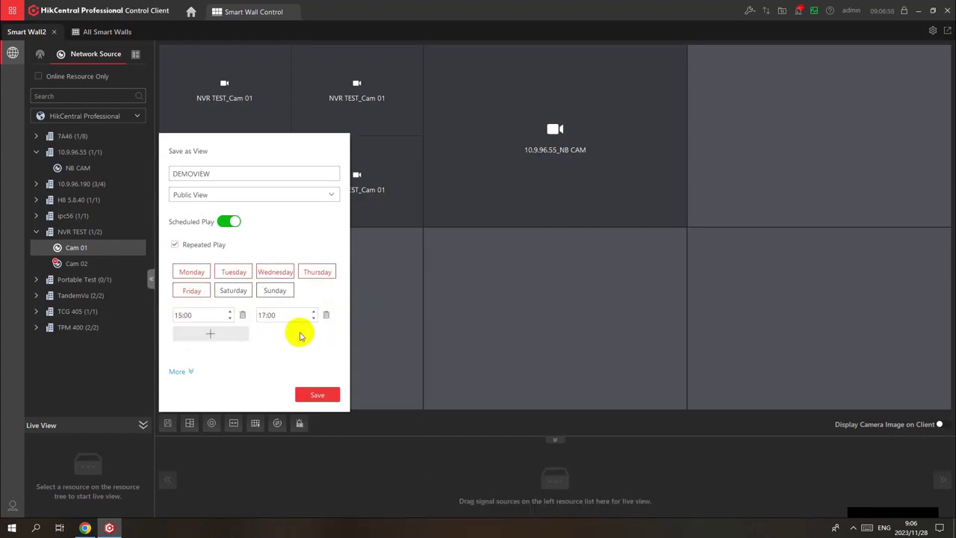
left_click(313, 395)
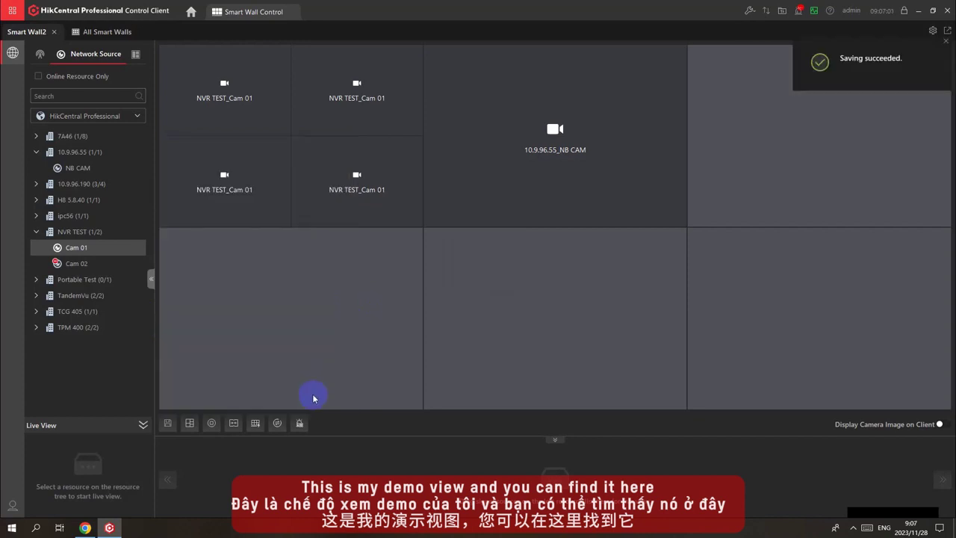
Play DEMOVIEW from the Public View group on the wall and check the weekly view schedule
left_click(135, 56)
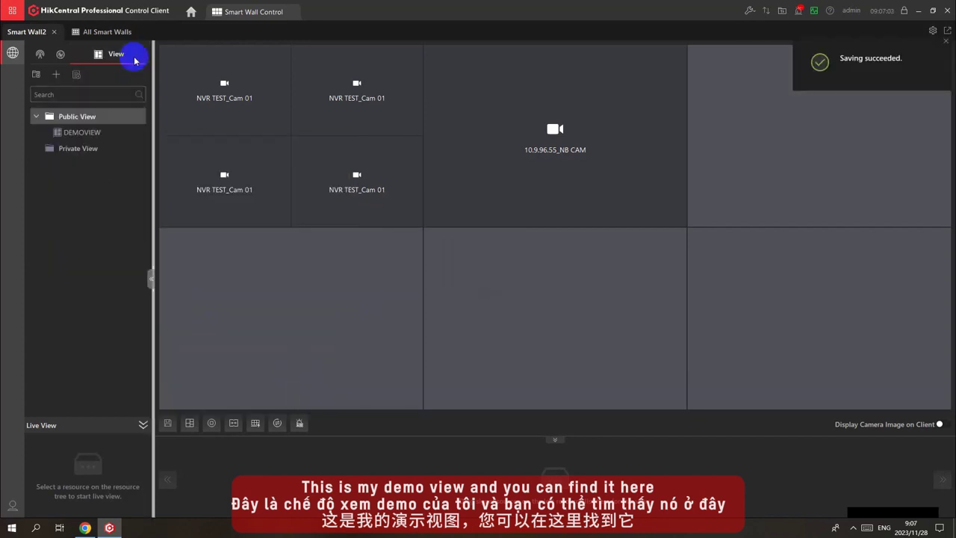
double_click(77, 133)
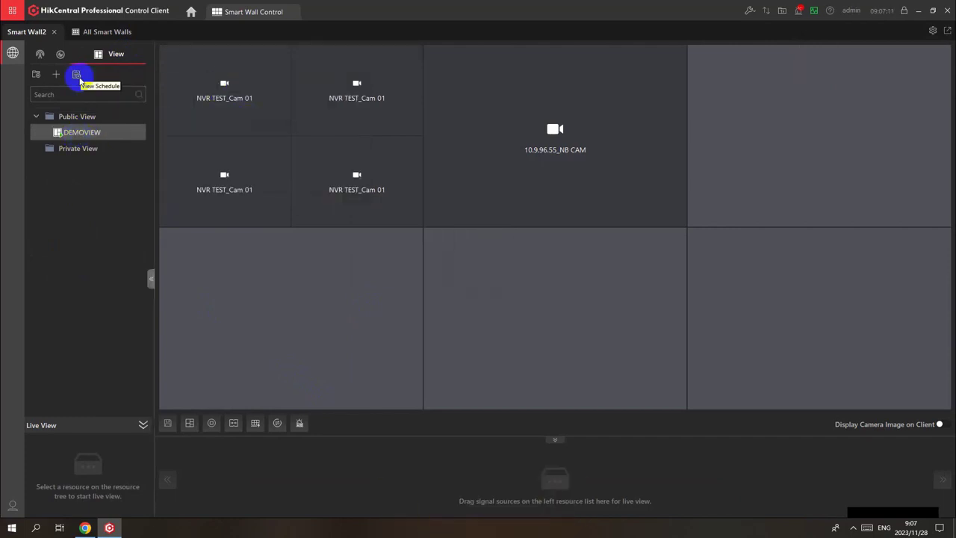
left_click(76, 75)
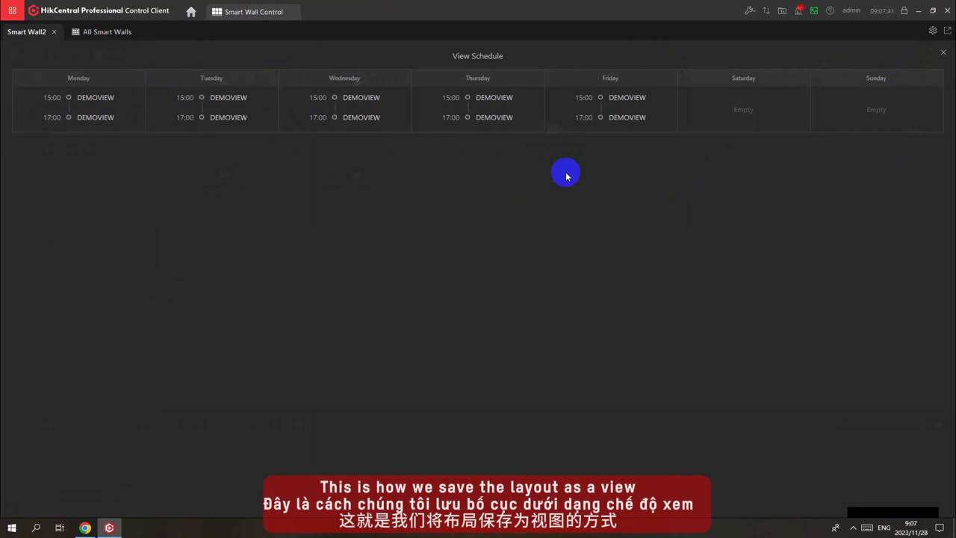
left_click(565, 173)
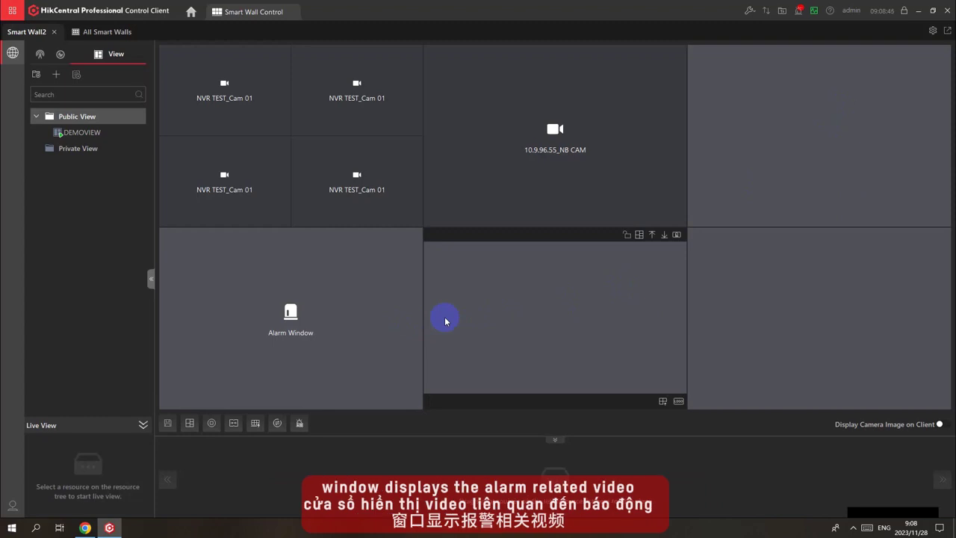
Turn on the display of window numbers on Smart Wall2
left_click(932, 31)
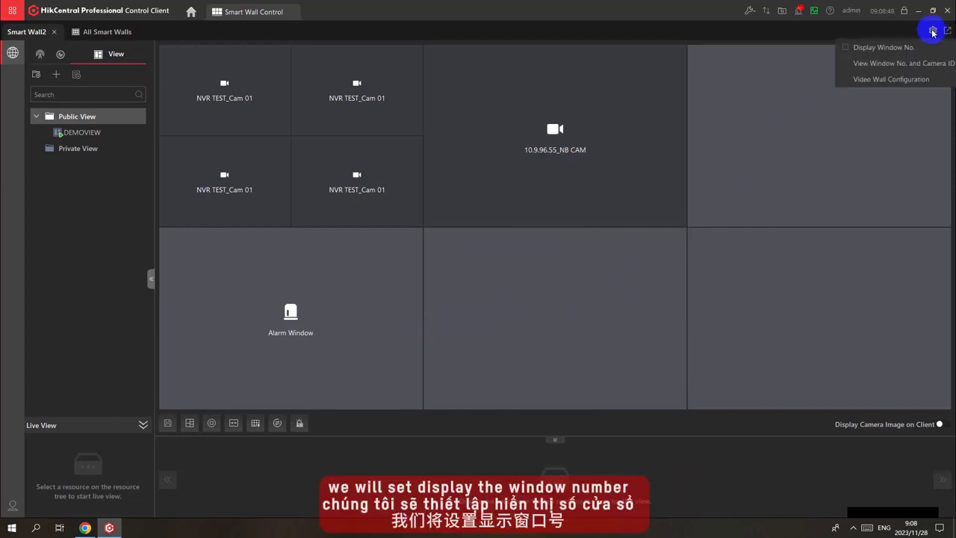
left_click(847, 48)
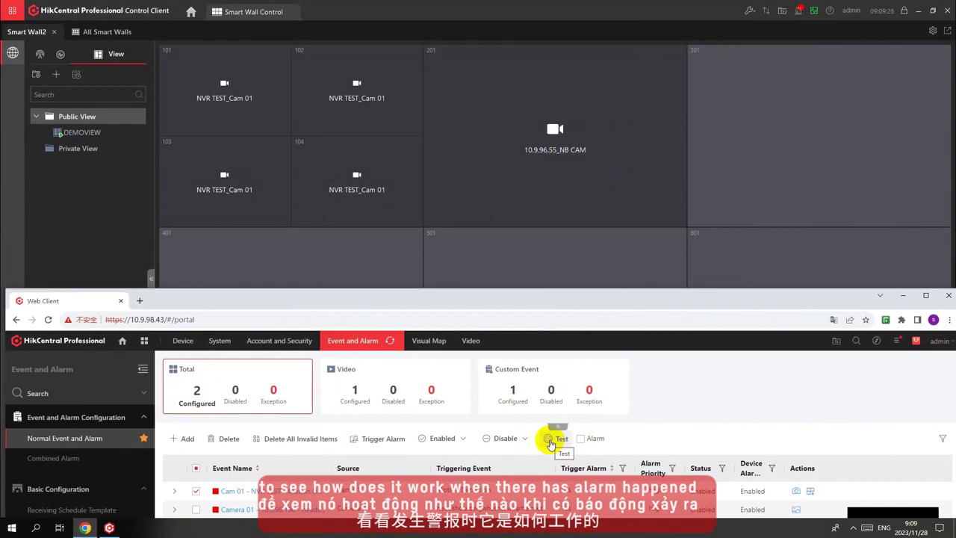
In the Web Client, run the test of NVR TEST's Cam 01 motion detection alarm four times in sequence
left_click(549, 441)
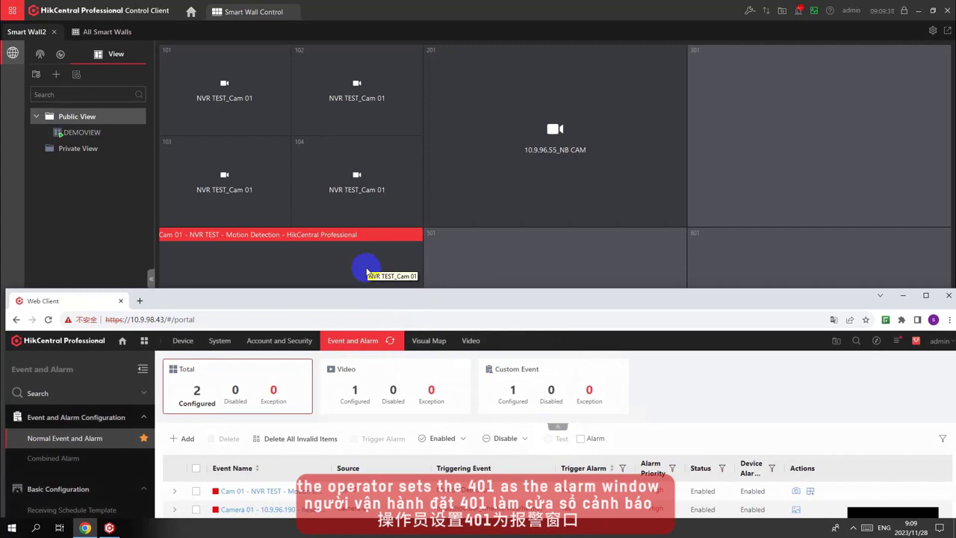
left_click(197, 492)
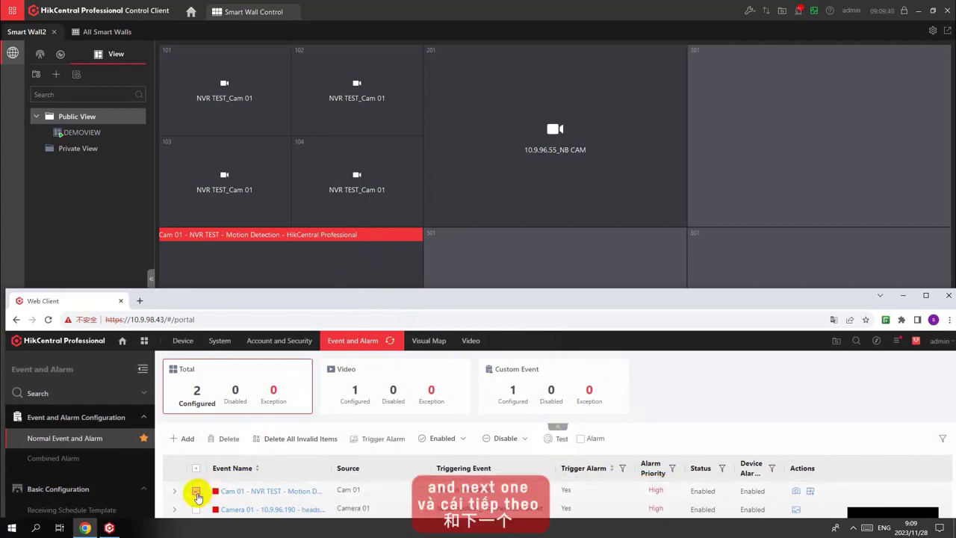
left_click(556, 438)
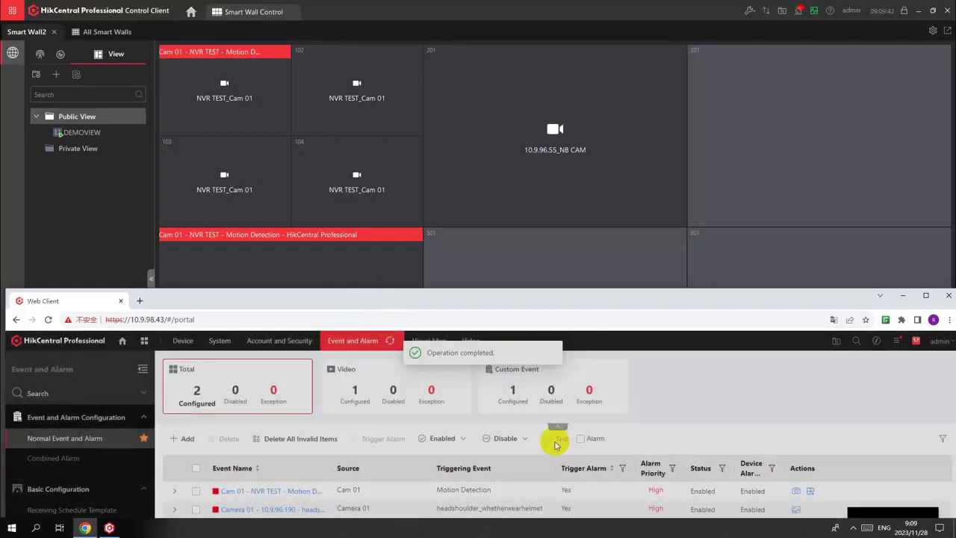
left_click(196, 493)
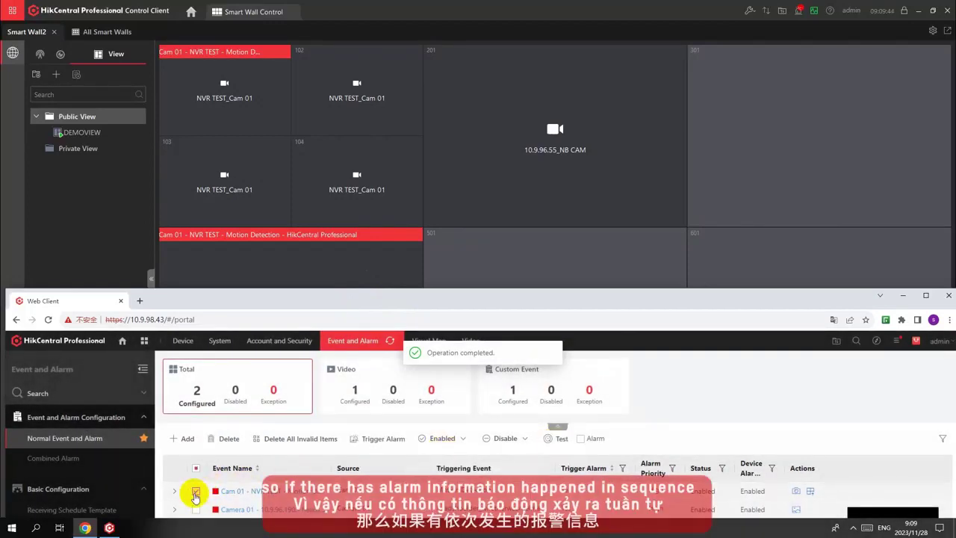
left_click(562, 441)
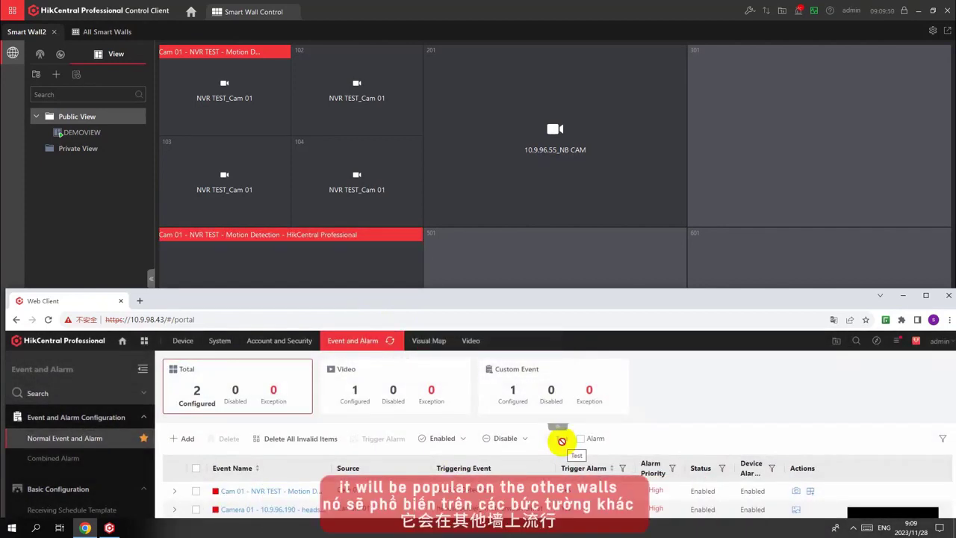
left_click(196, 490)
left_click(556, 440)
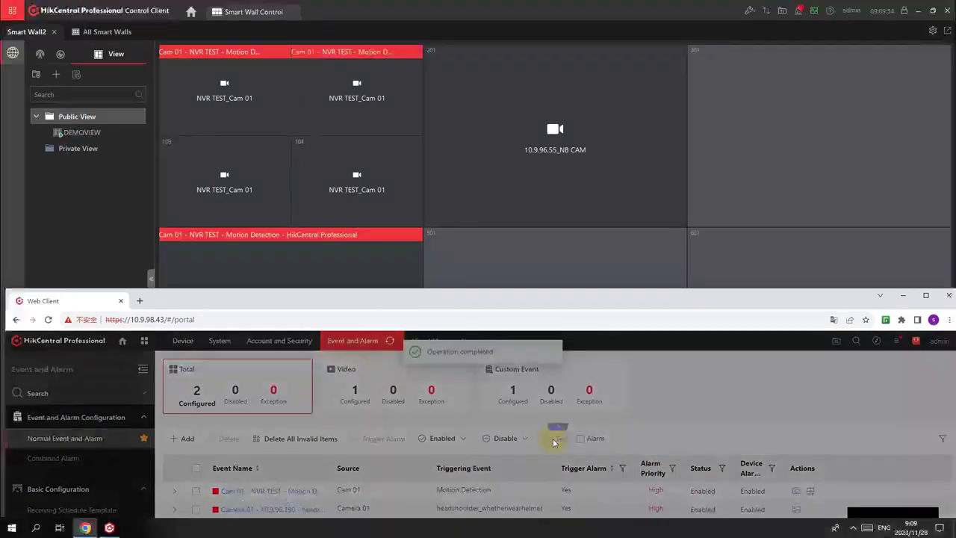
Test both configured alarms together twice, and the Cam 01 motion detection alarm alone once more
left_click(196, 467)
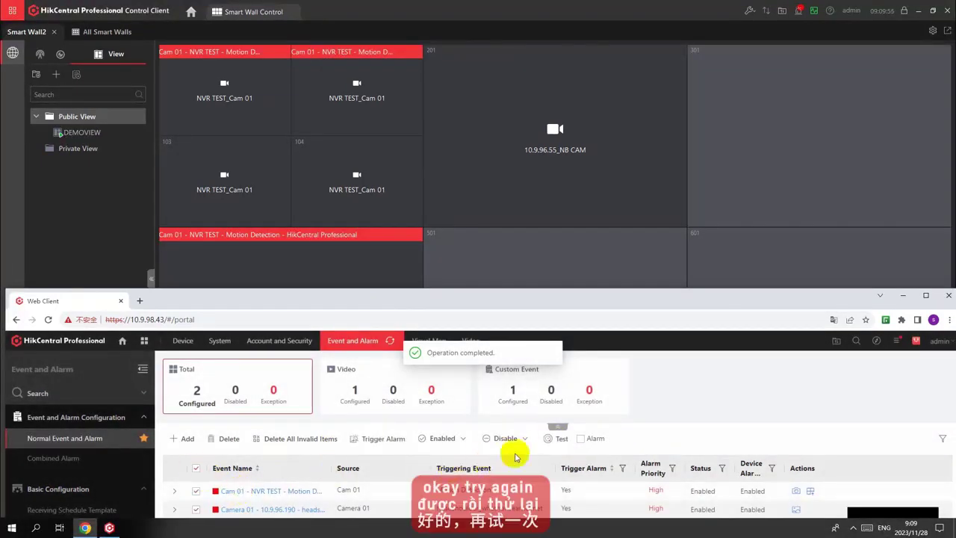
left_click(553, 438)
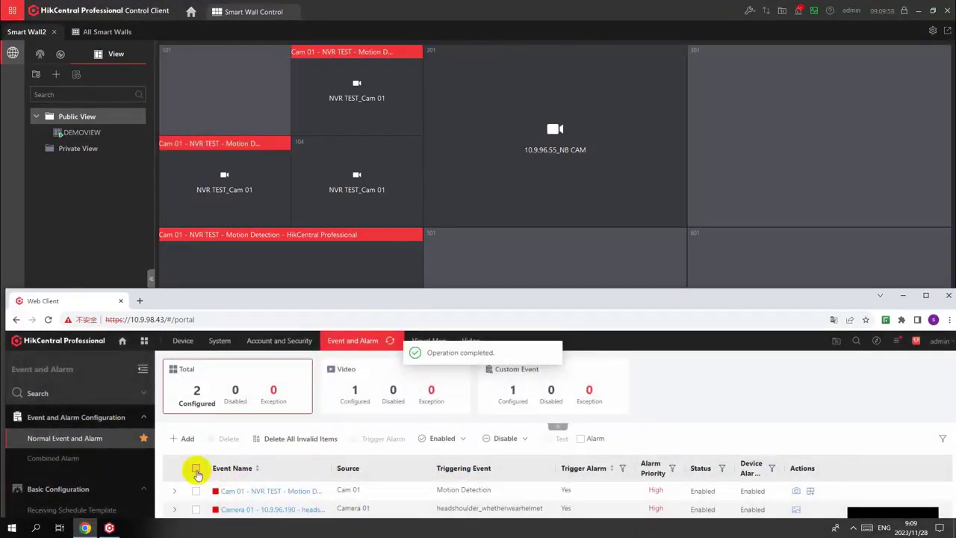
left_click(196, 468)
left_click(559, 439)
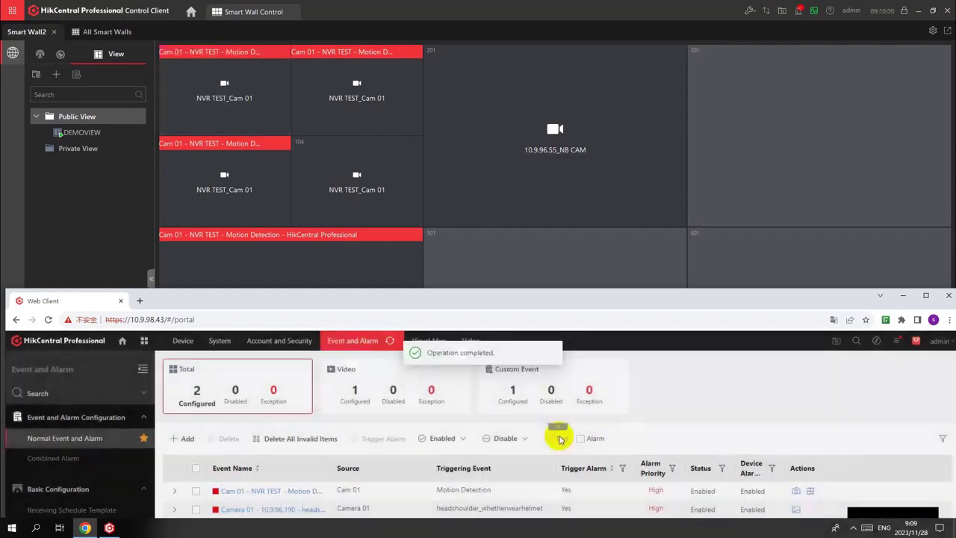
left_click(196, 490)
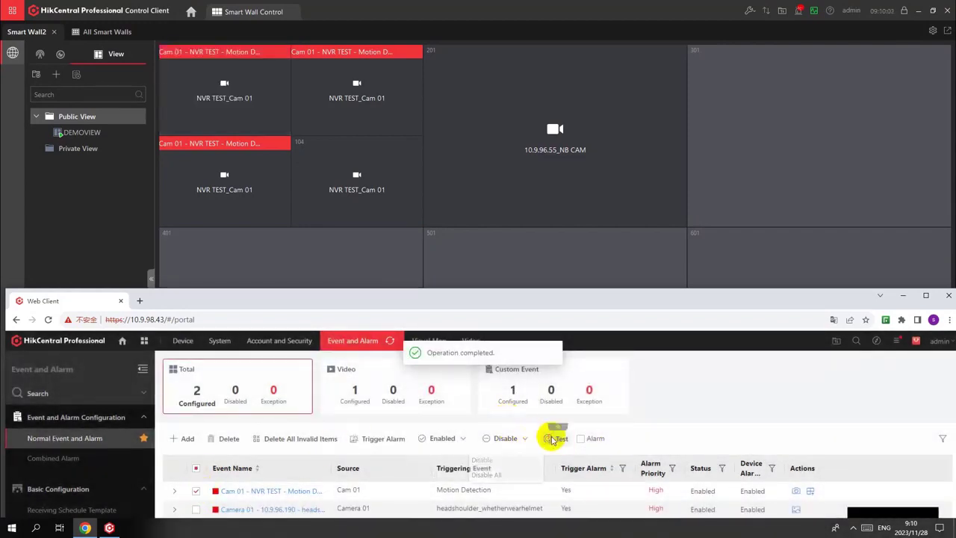
left_click(553, 438)
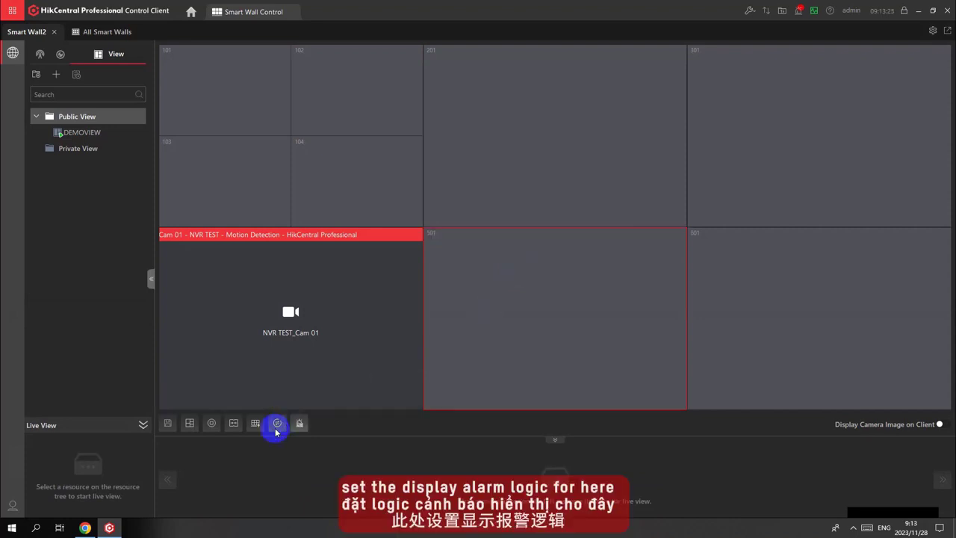
In the Control Client, set the wall's alarm display mode to Tile with 16 windows
left_click(300, 424)
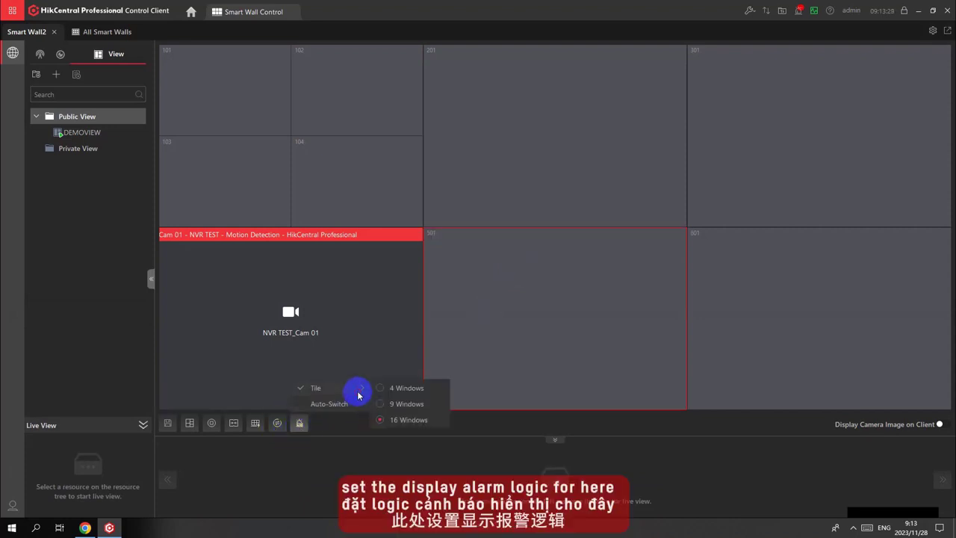
mouse_move(355, 389)
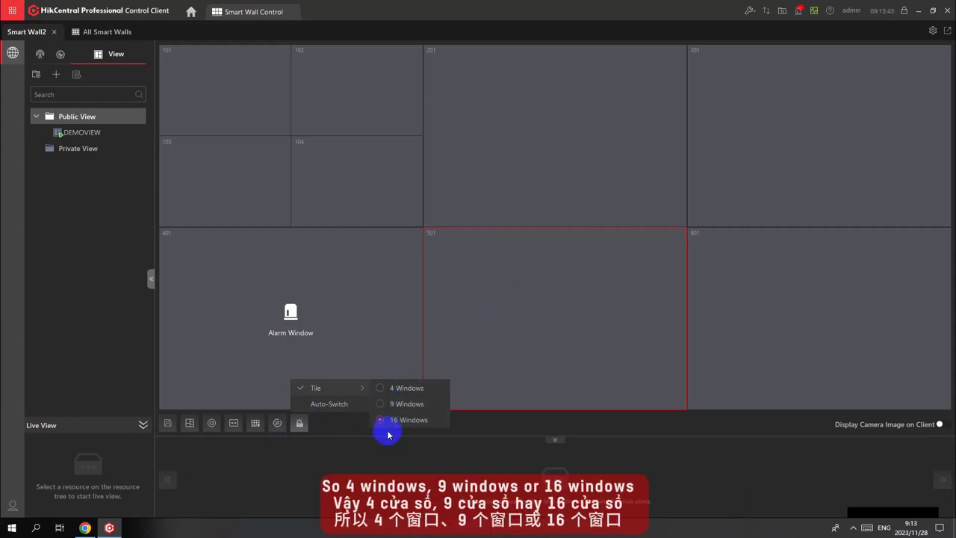
left_click(389, 421)
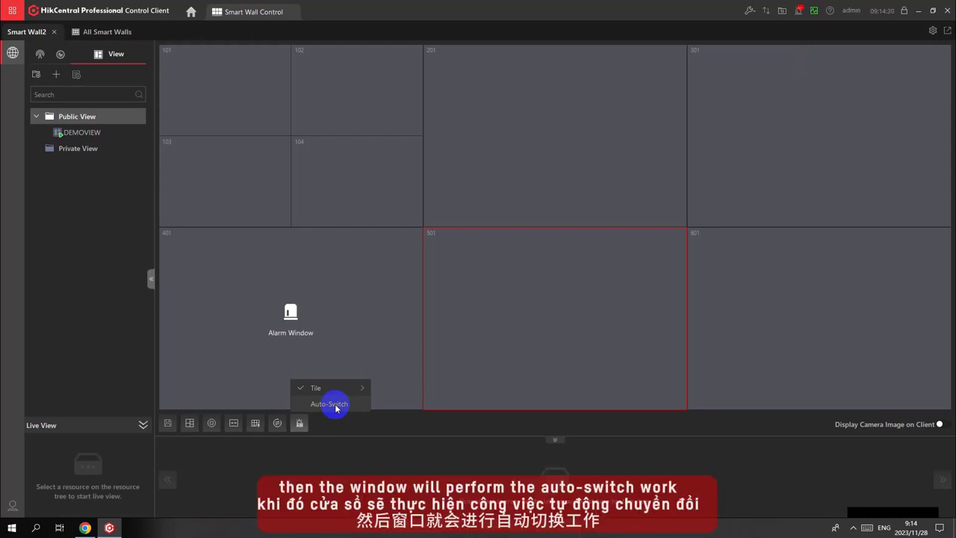
Set the wall's alarm display mode to Auto-Switch, and in the Web Client test the Cam 01 motion detection alarm three times
left_click(336, 408)
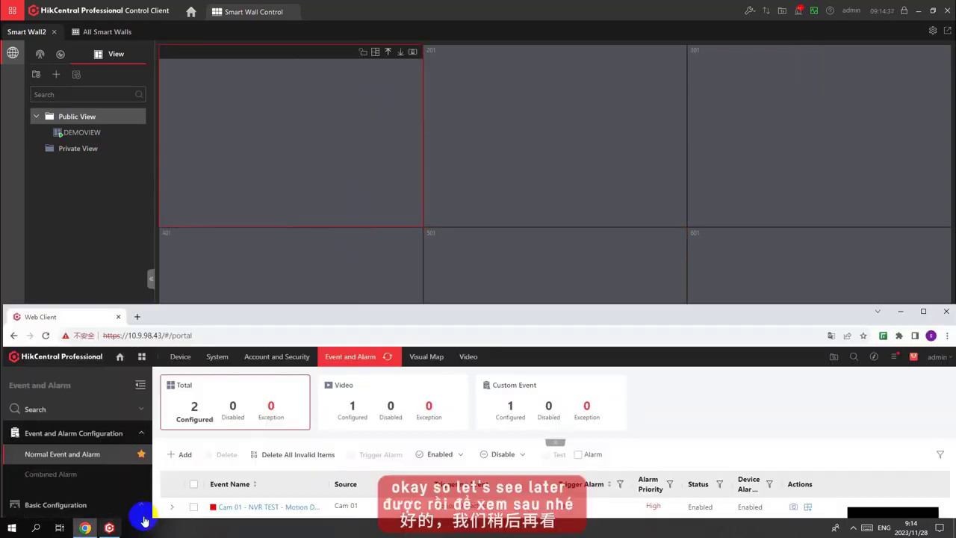
left_click(555, 457)
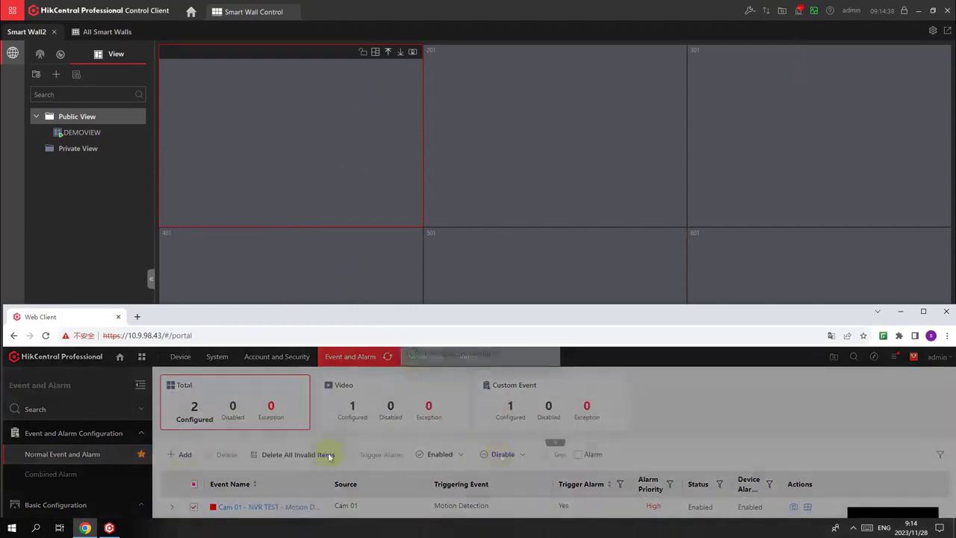
left_click(194, 506)
left_click(193, 506)
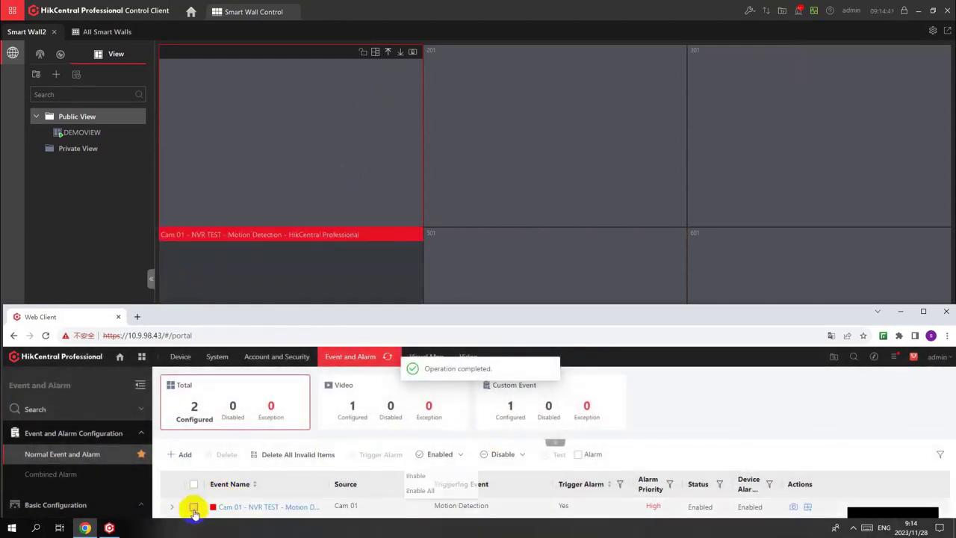
left_click(556, 454)
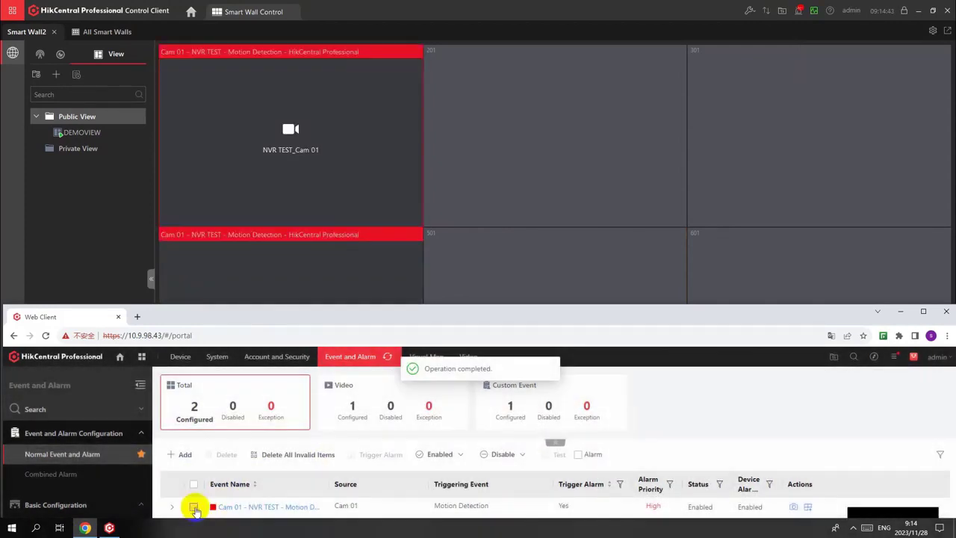
left_click(193, 507)
left_click(551, 455)
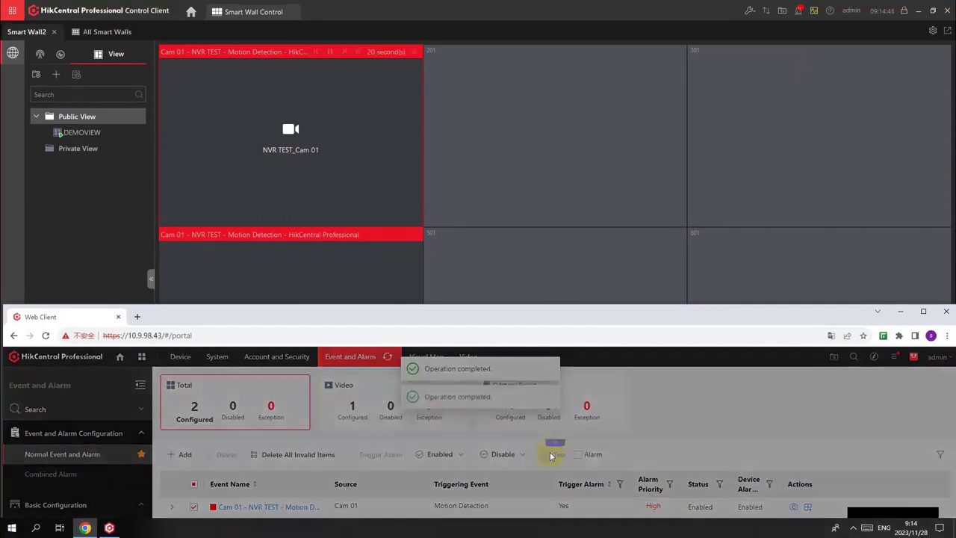
In the Control Client, go to the previous alarm in alarm window 101
mouse_move(358, 91)
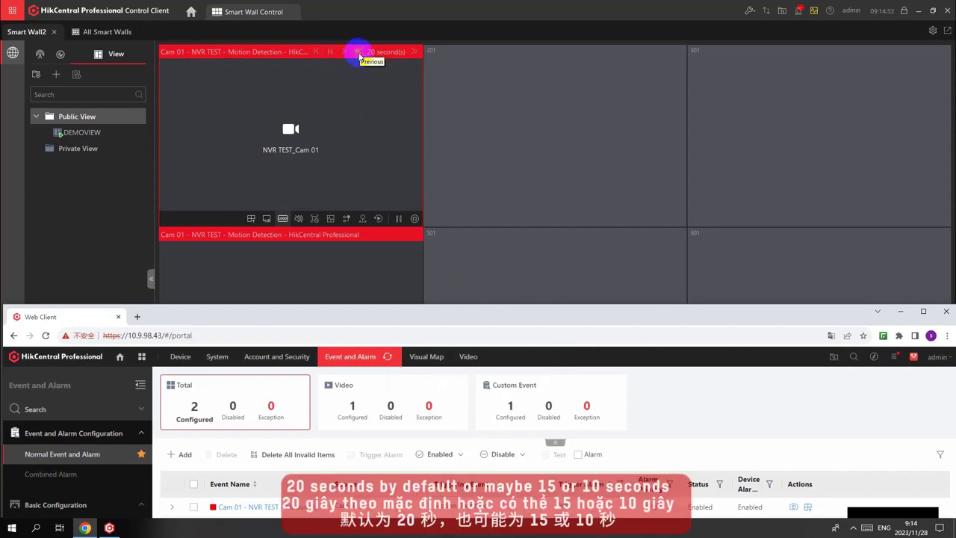
left_click(358, 57)
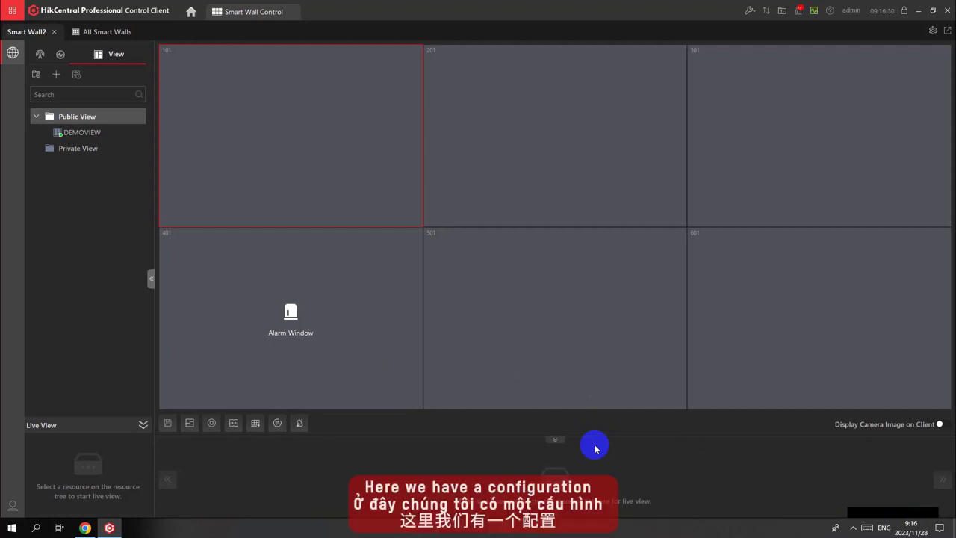
Look up the wall's window numbers and the camera IDs used for keyboard control, and close the list
mouse_move(788, 149)
left_click(932, 31)
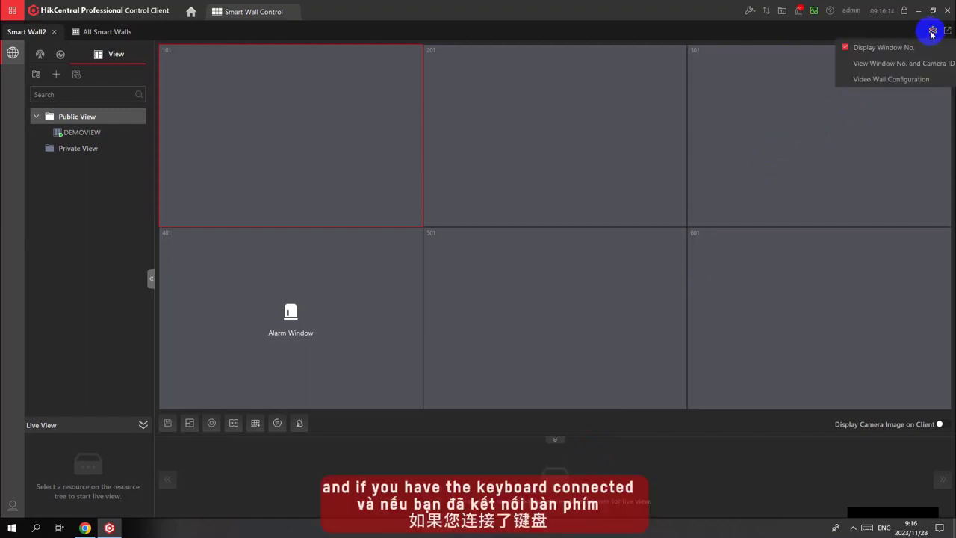
left_click(872, 64)
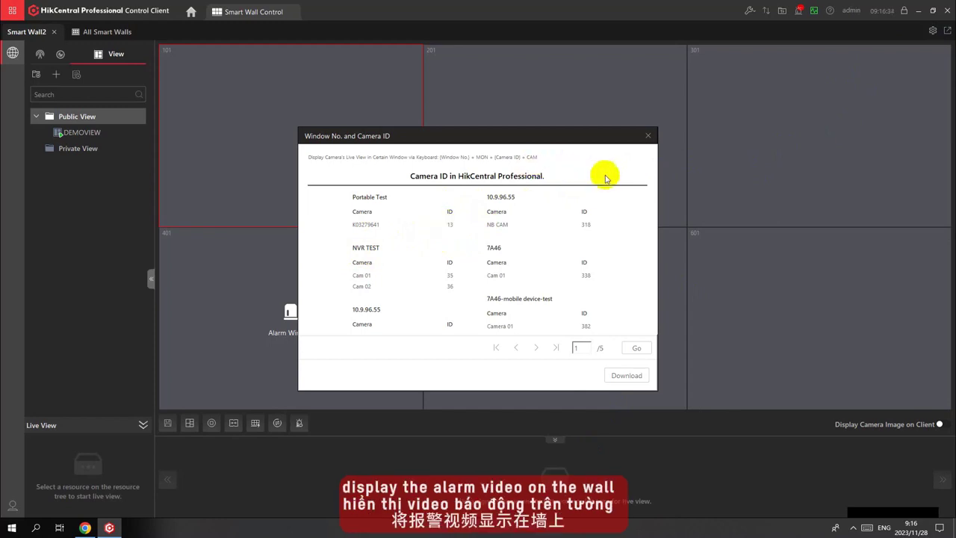
left_click(648, 136)
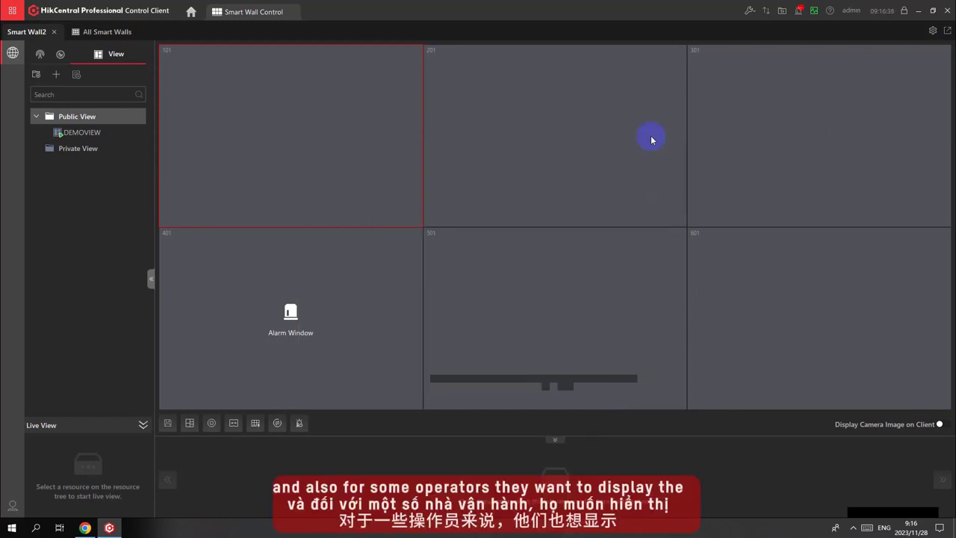
Examine window 201's options for displaying a screen or a program on the smart wall without choosing one
mouse_move(662, 219)
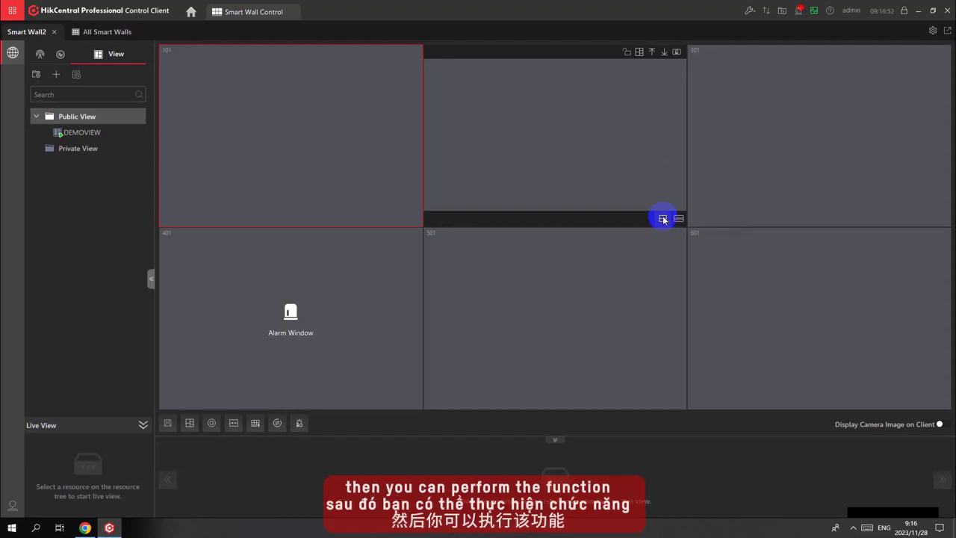
left_click(663, 218)
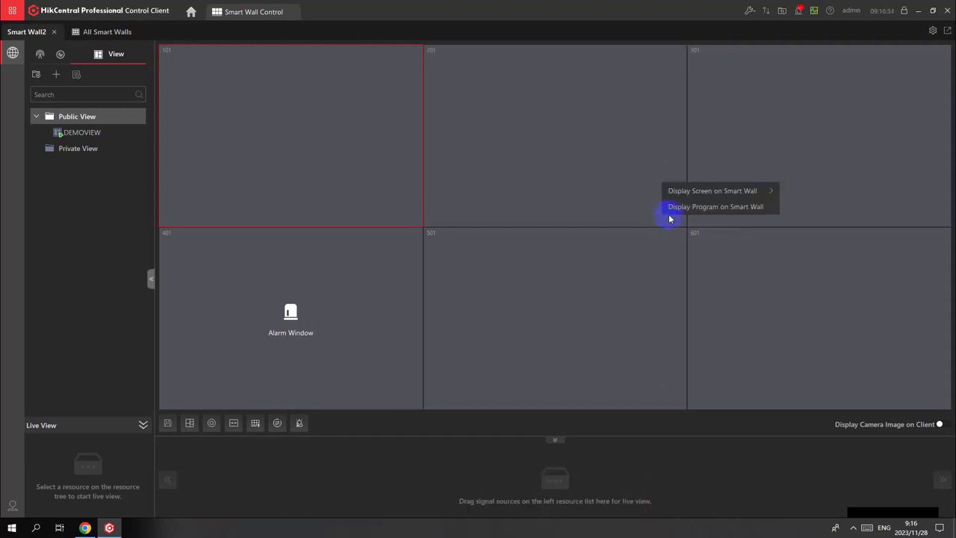
mouse_move(756, 192)
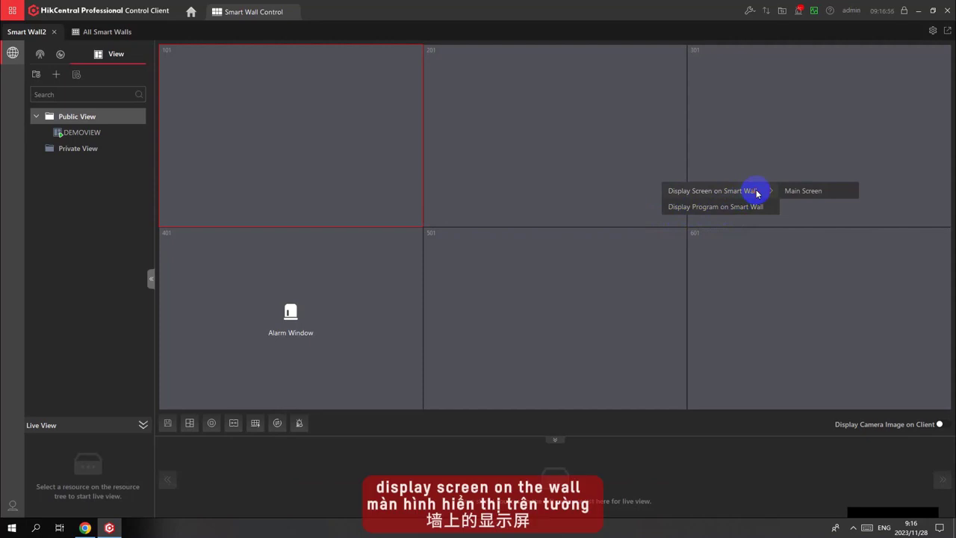
left_click(793, 168)
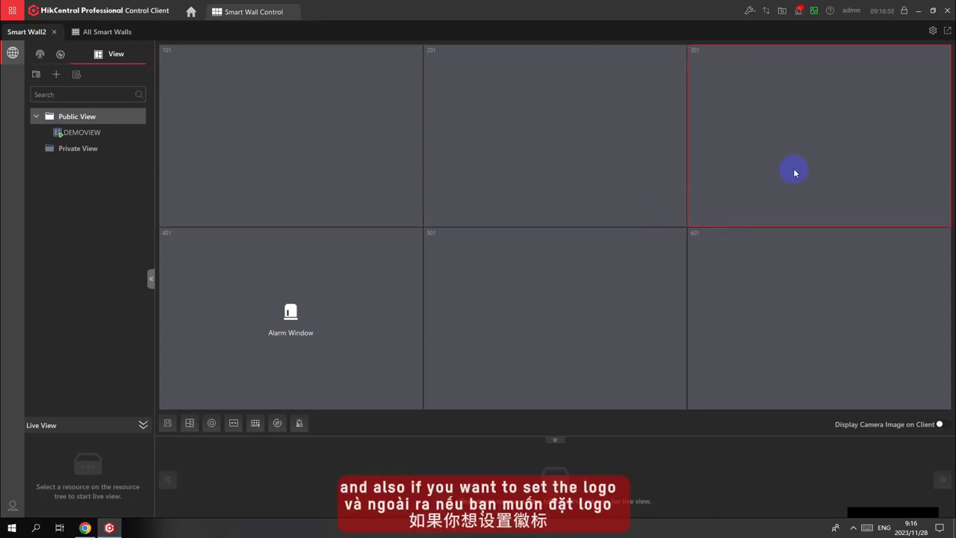
Review the picture requirements in window 201's logo settings, and leave without uploading a logo
mouse_move(672, 220)
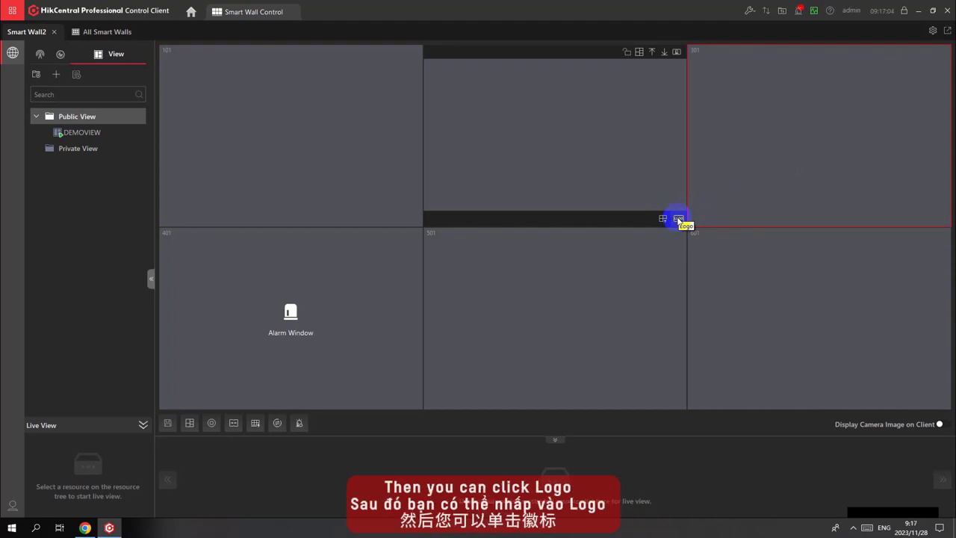
left_click(677, 218)
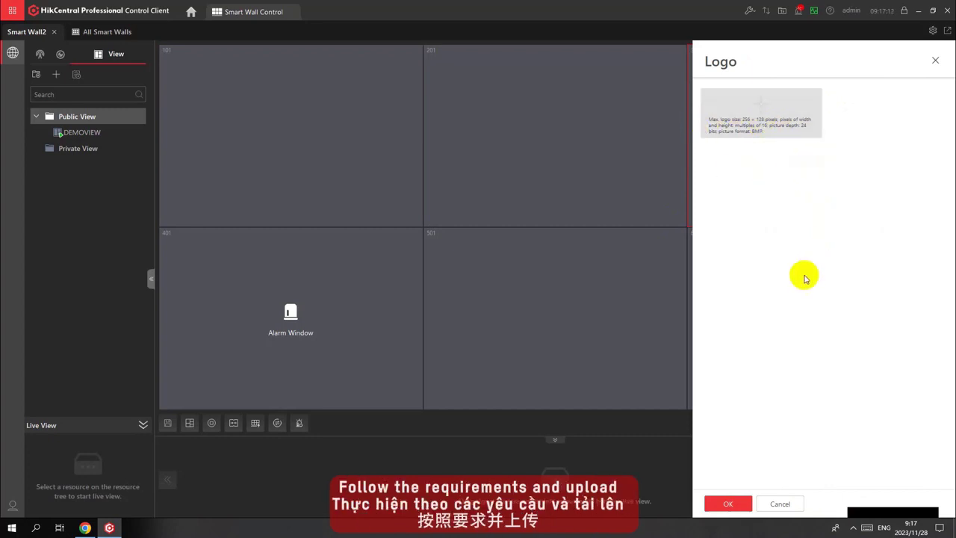
left_click(781, 504)
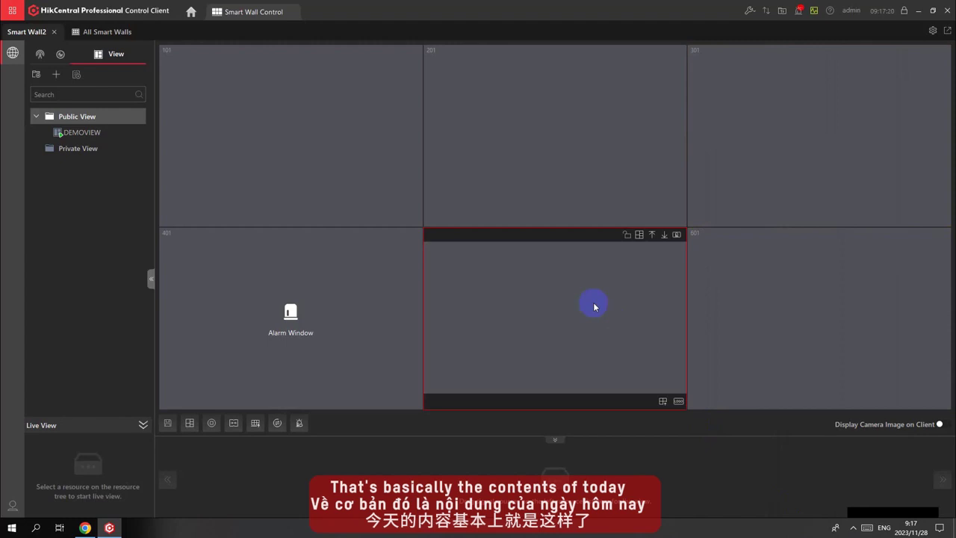